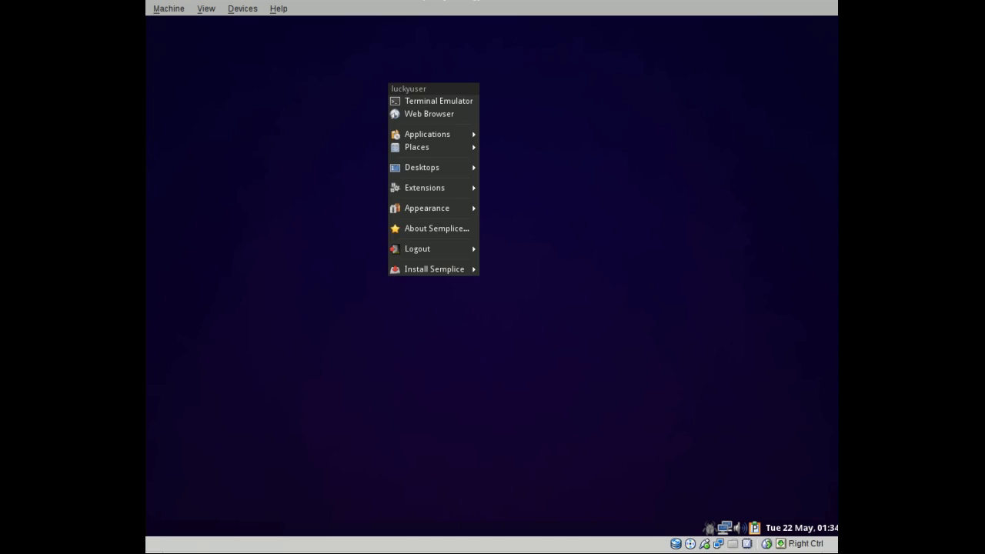
Open the semplice-linux.org site in Chromium and go to its Download page.
left_click(442, 113)
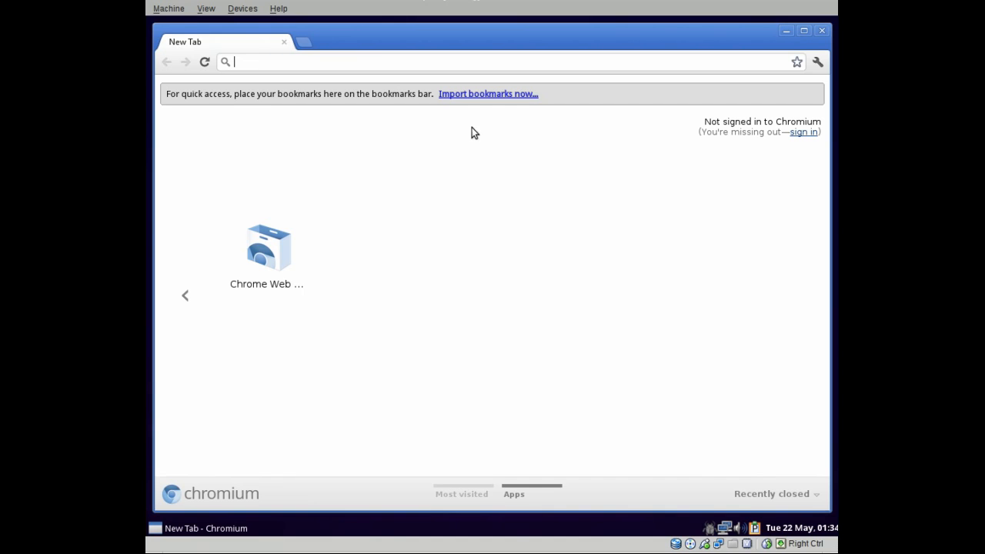
type("semplic")
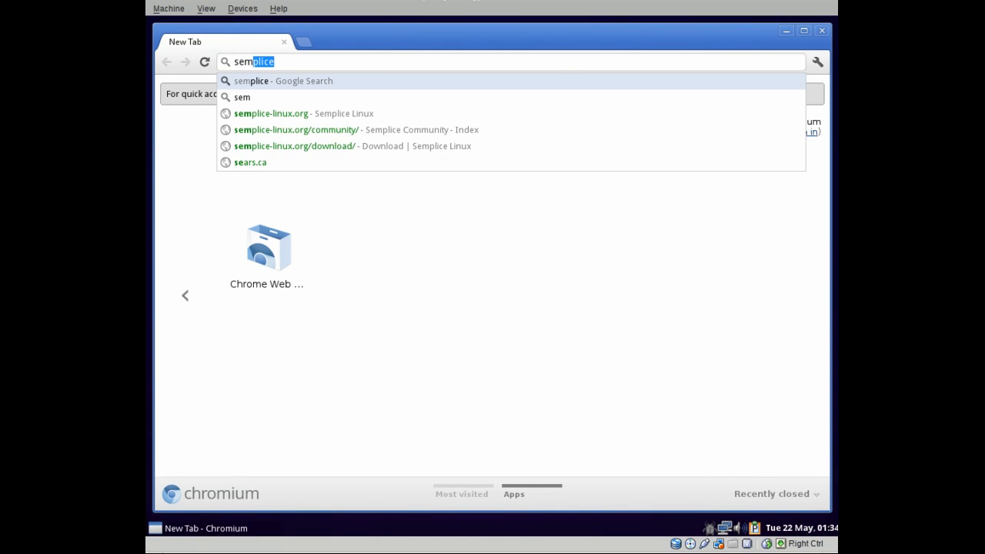
type("e")
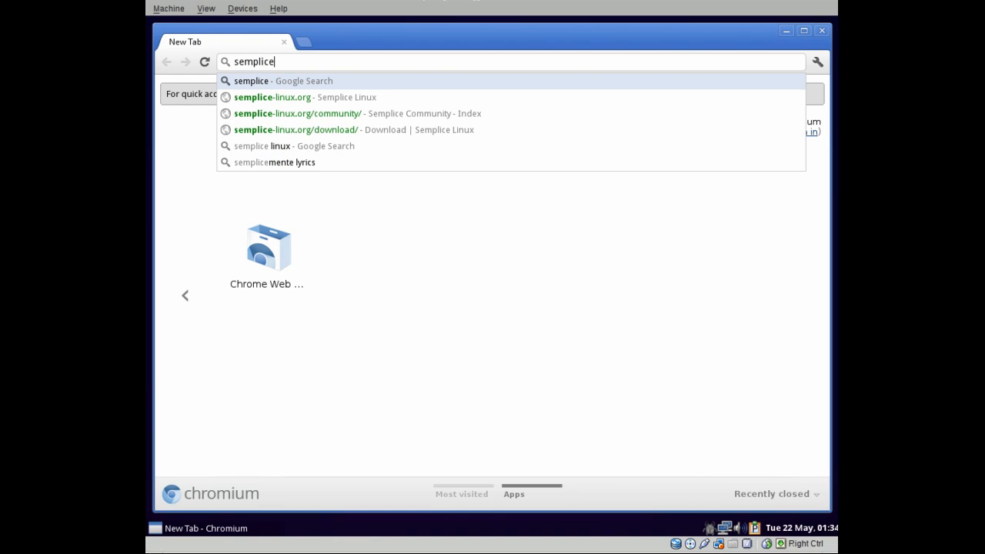
left_click(296, 98)
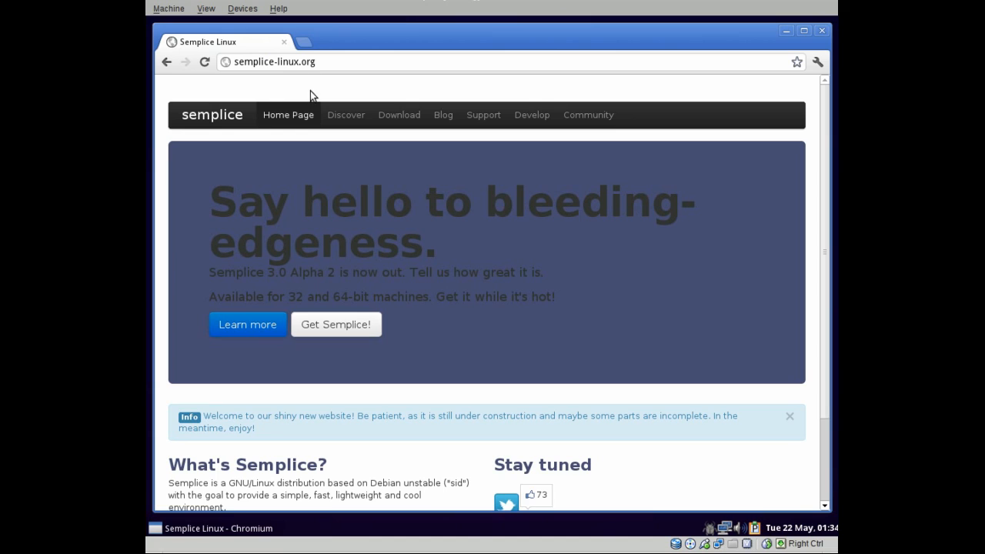
scroll(571, 305, "down", 2)
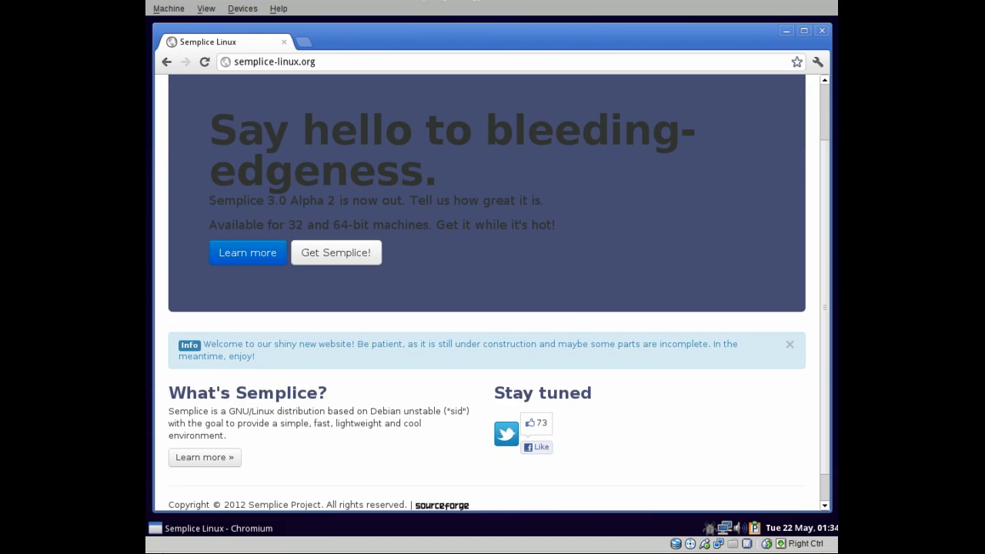
scroll(462, 317, "up", 2)
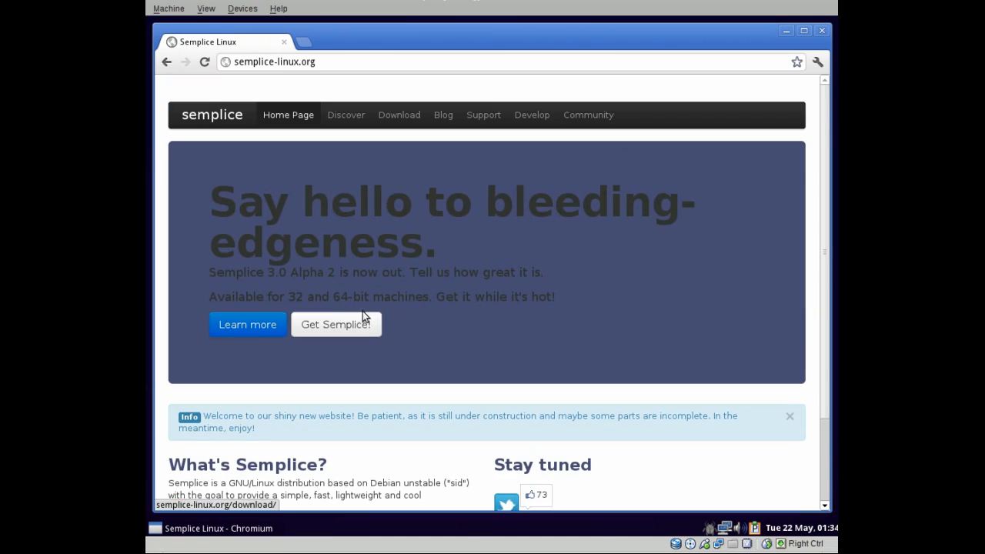
left_click(379, 123)
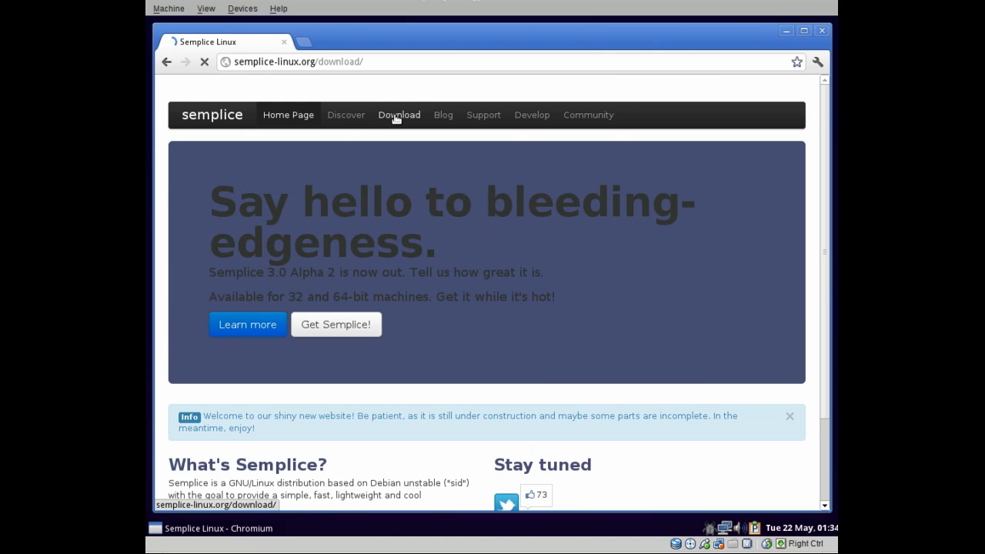
Check the architecture choices for the 3.0 and 2.0.2 releases, leaving 32 bit (i486).
scroll(409, 266, "down", 2)
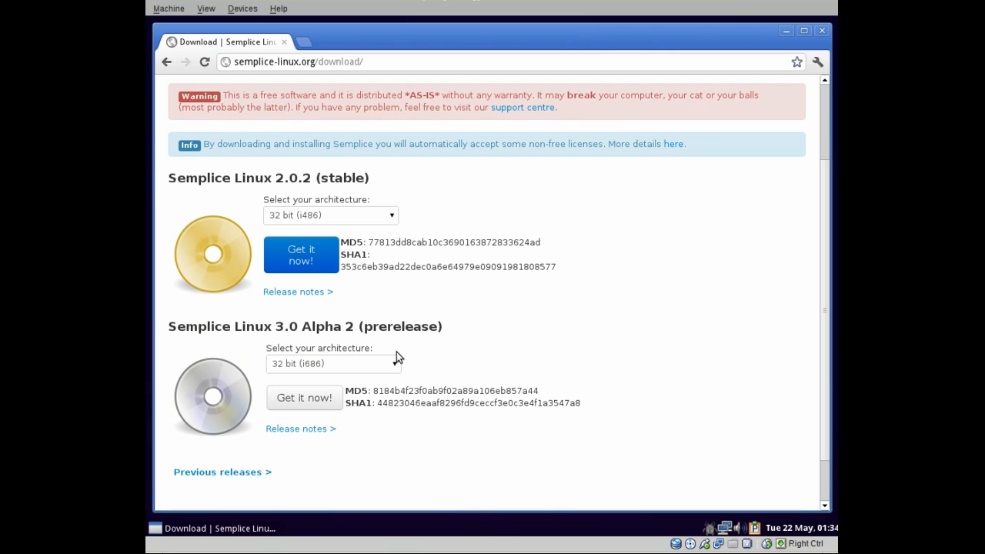
left_click(375, 366)
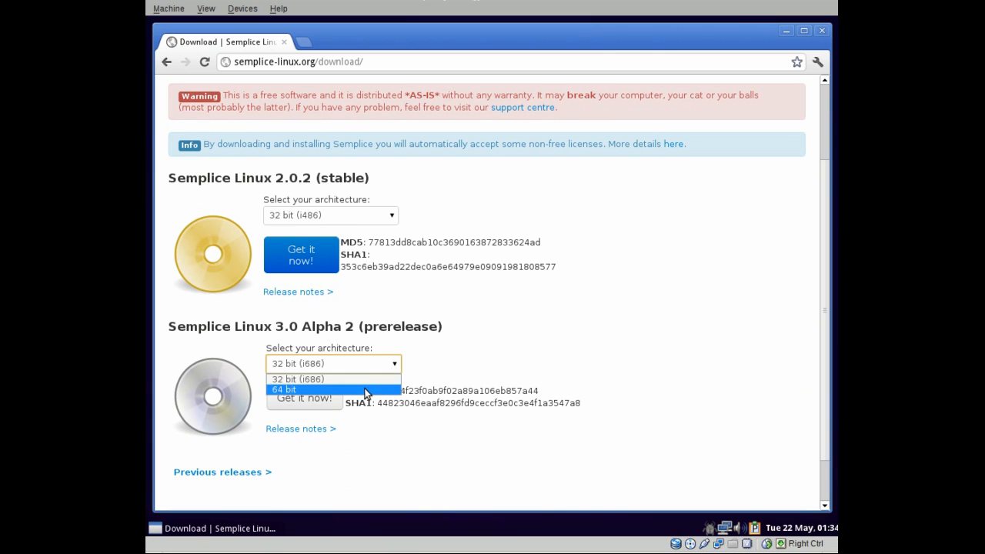
left_click(340, 215)
left_click(339, 216)
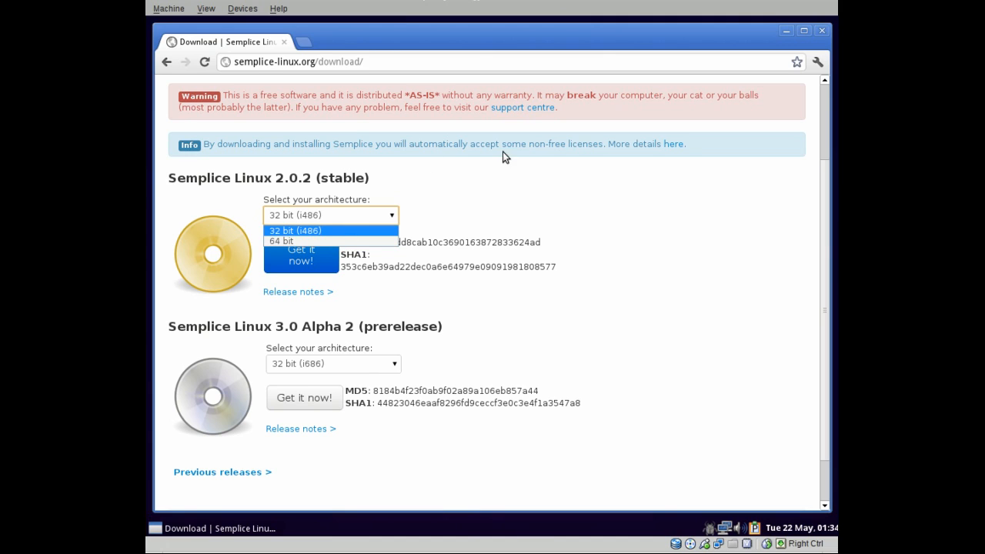
left_click(620, 250)
Browse the Semplice Community forum's Suspensions and Bans board.
scroll(608, 272, "up", 3)
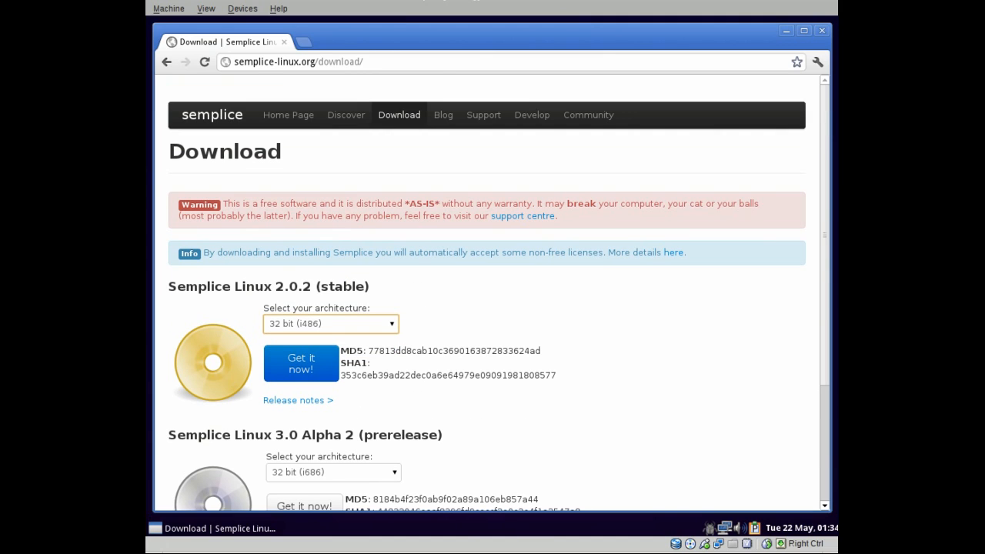
left_click(585, 115)
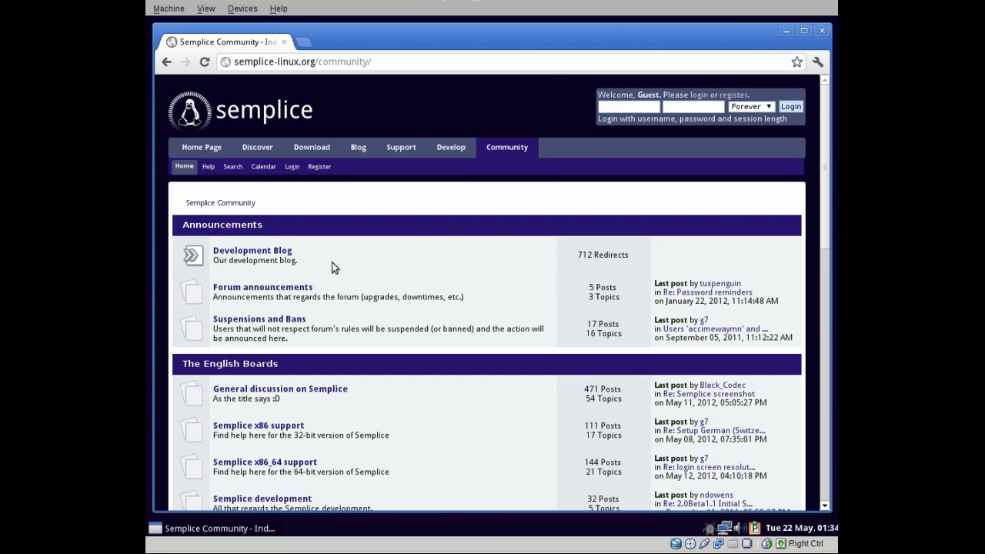
scroll(332, 267, "down", 2)
left_click(299, 246)
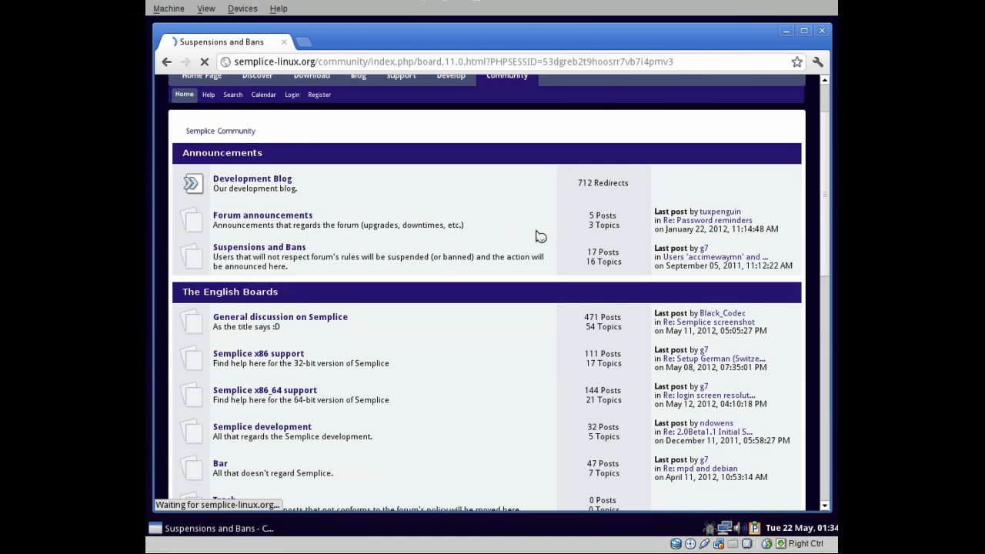
scroll(534, 233, "down", 6)
scroll(494, 248, "up", 6)
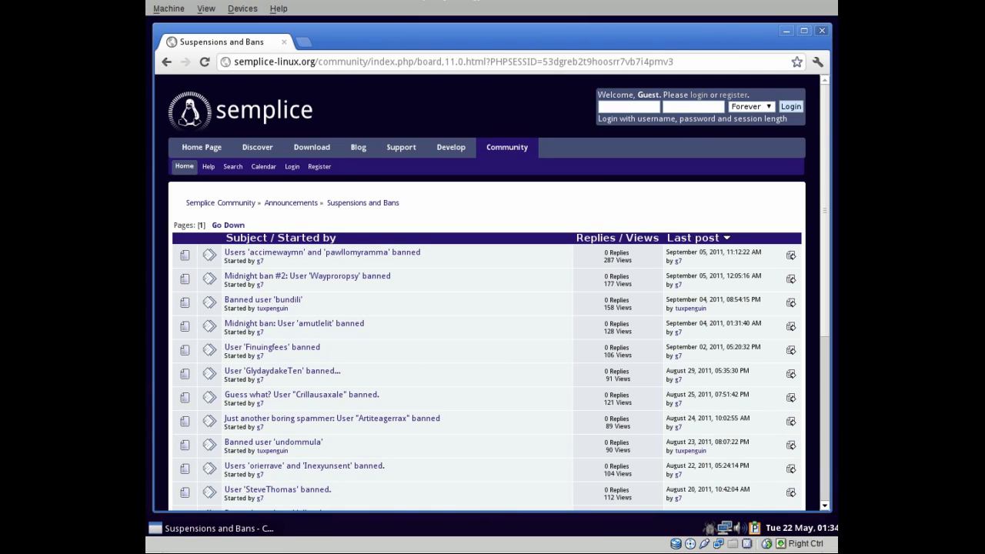
Close Chromium and bring up the desktop menu's Install Semplice options.
left_click(821, 31)
right_click(394, 94)
mouse_move(417, 279)
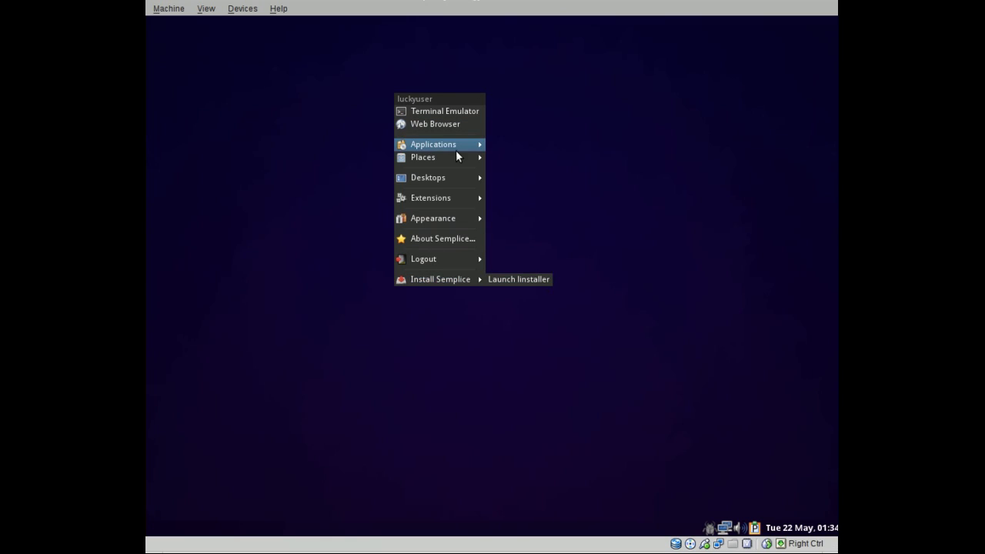
Launch linstaller, raise its window, and agree to begin the installation.
left_click(533, 283)
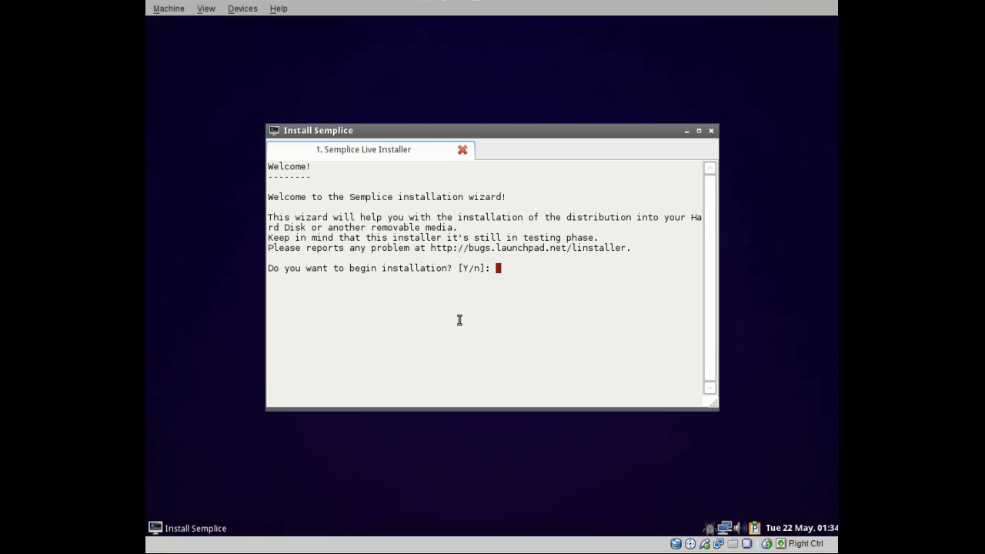
left_click_drag(404, 135, 416, 104)
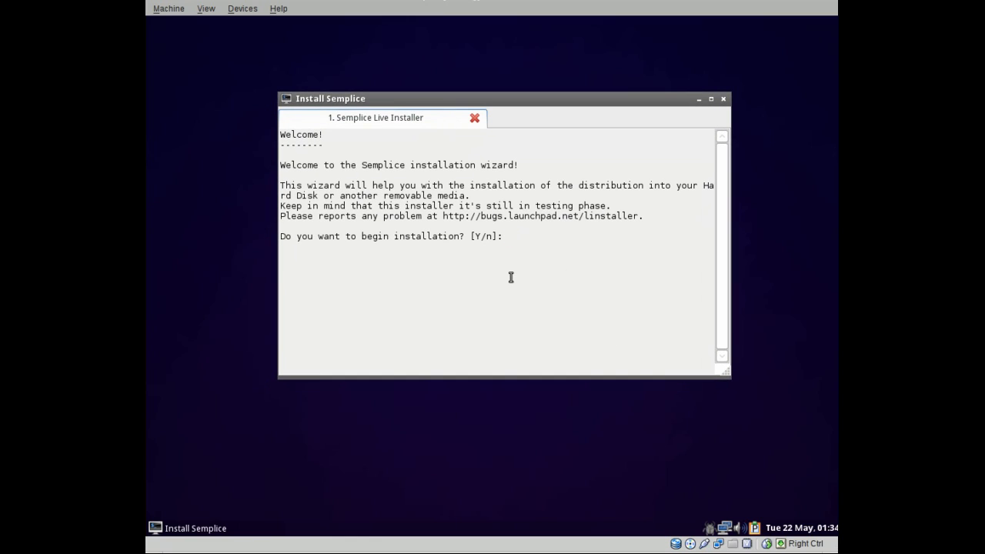
key("Return")
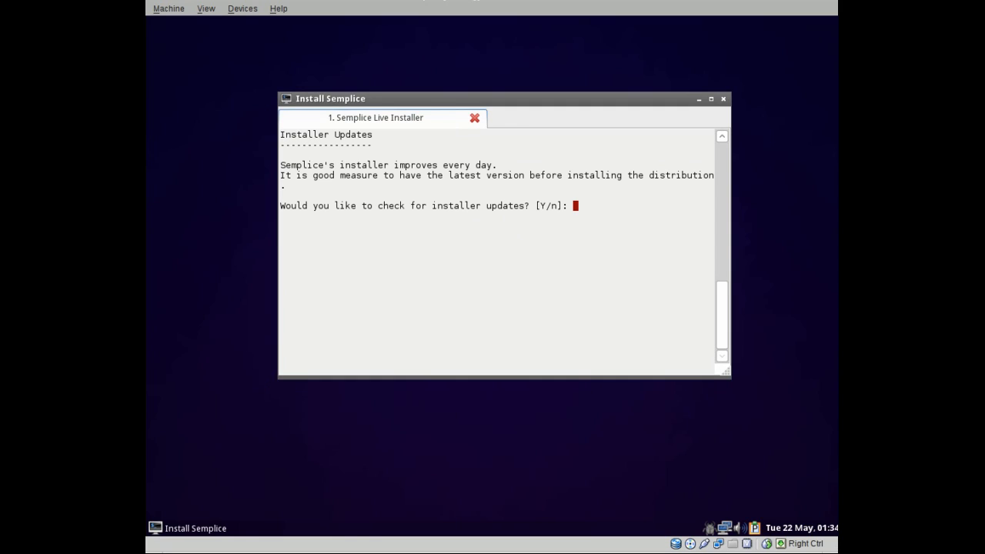
Skip the installer update check and keep the default Etc/UTC timezone.
type("n")
key("Return")
type("n")
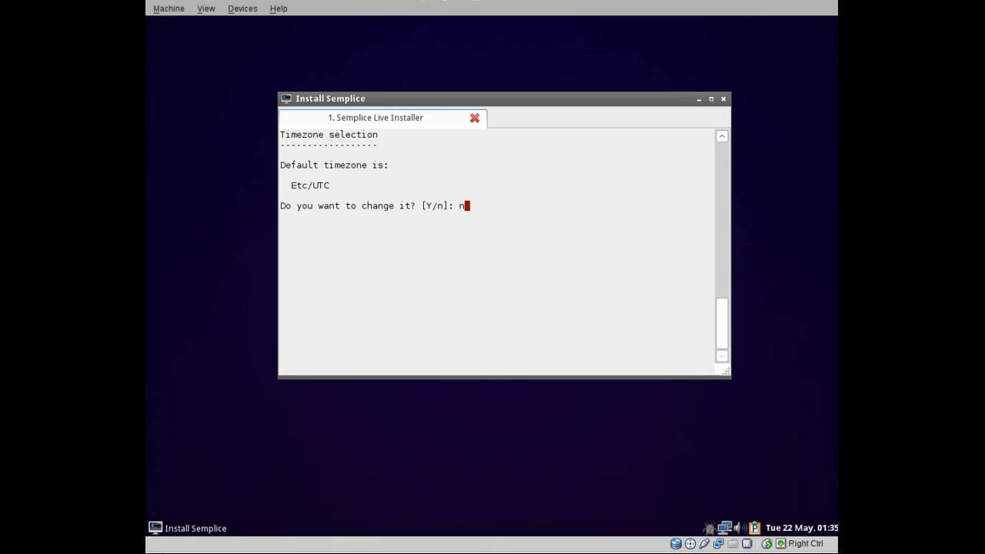
key("Return")
Enter the new user's full name, username and password, confirming the password twice.
key("Return")
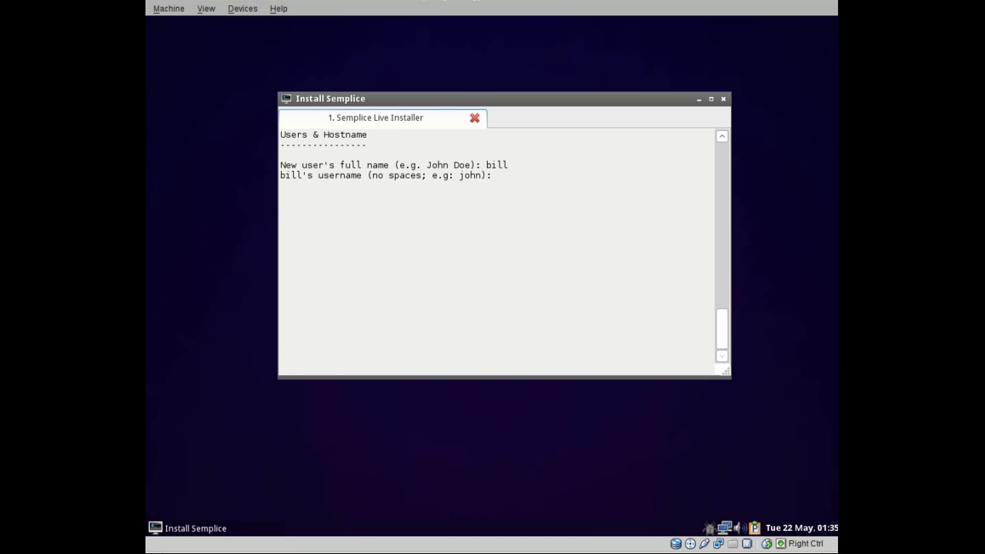
key("Return")
key("Return")
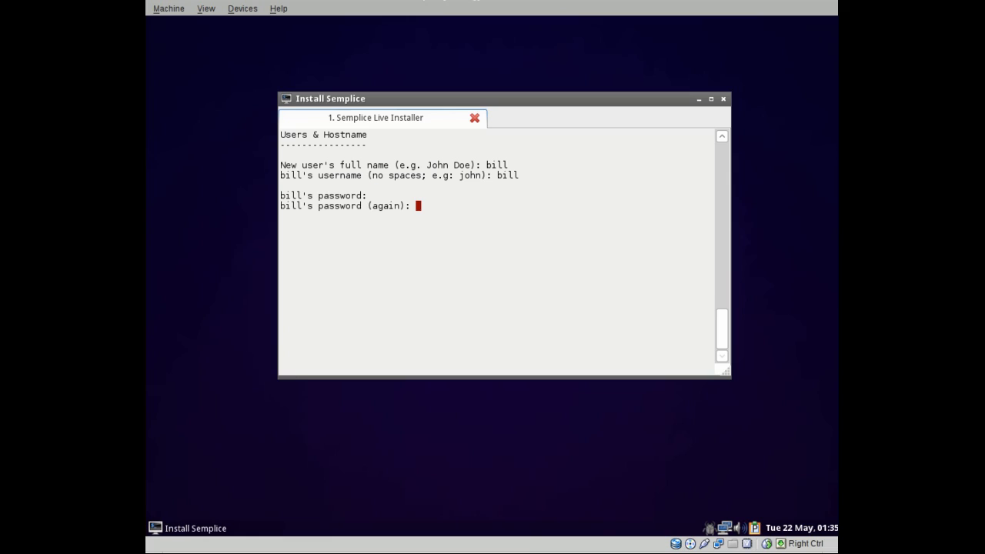
key("Return")
key("Return")
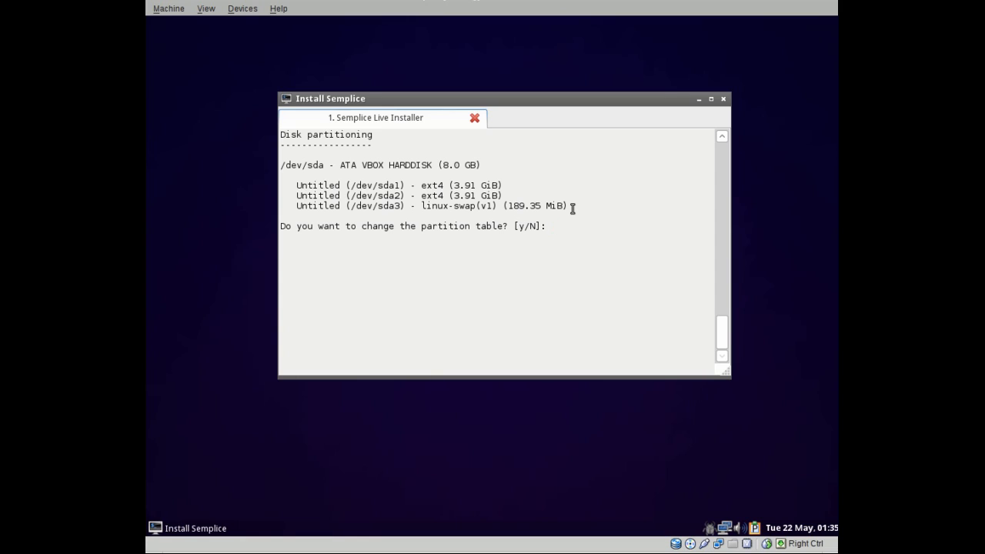
Choose to change the partition table and mark /dev/sda1 for ext4 formatting.
type("y")
key("Return")
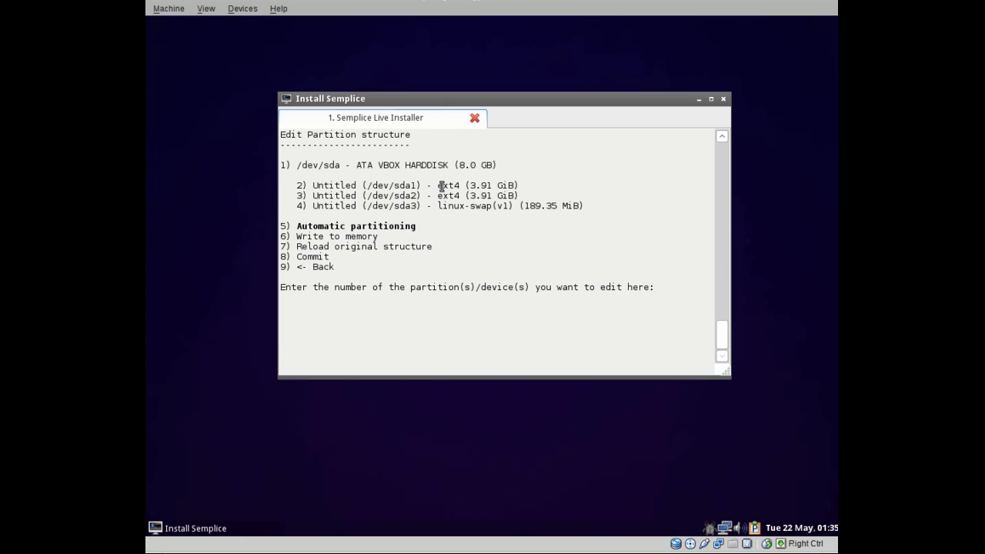
type("2")
key("Return")
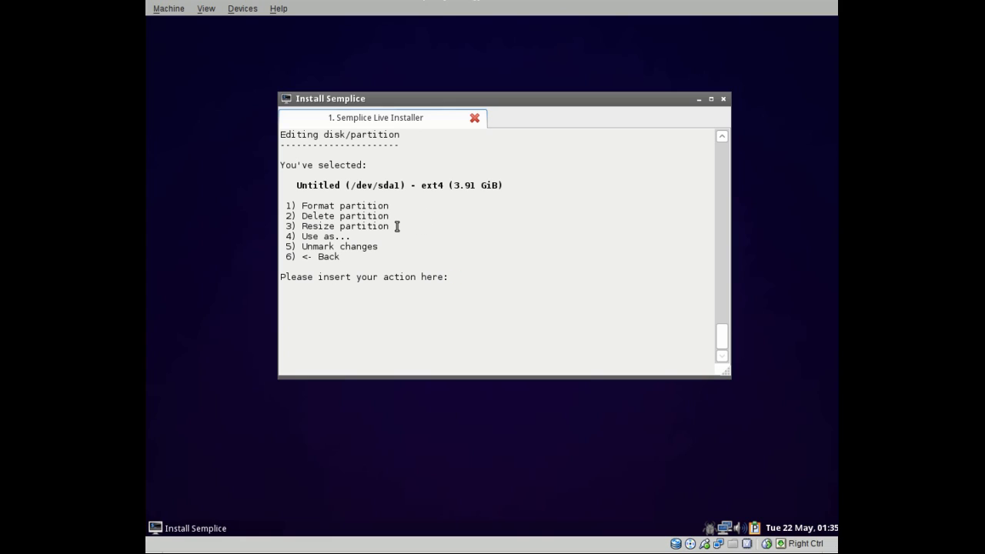
type("1")
key("Return")
type("e")
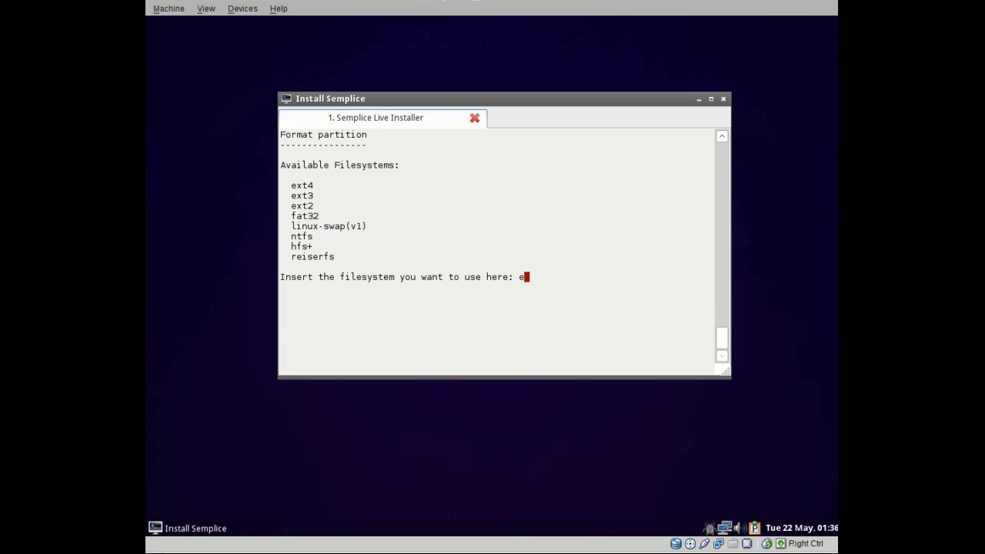
type("xt4")
key("Return")
Set / as the mount point for /dev/sda1.
type("2")
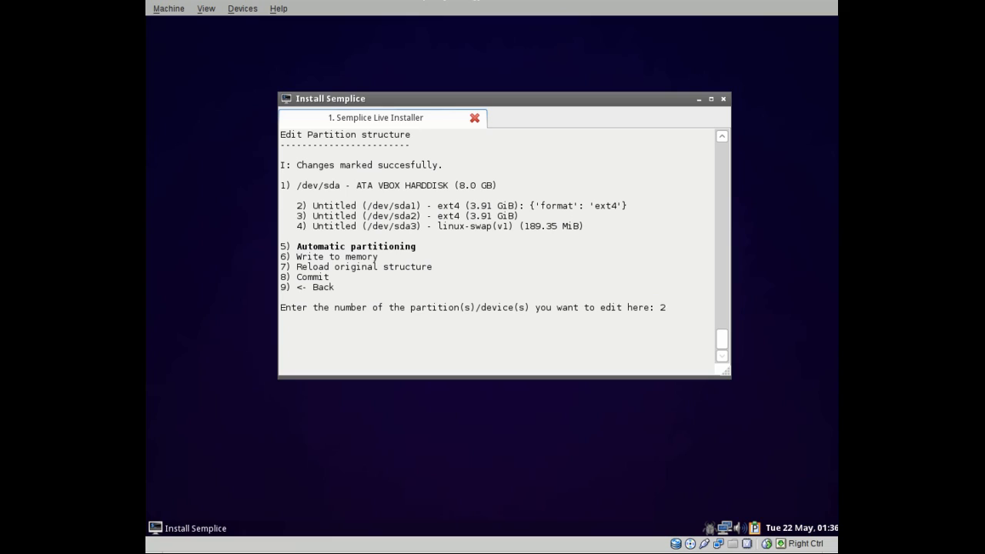
key("Return")
type("4")
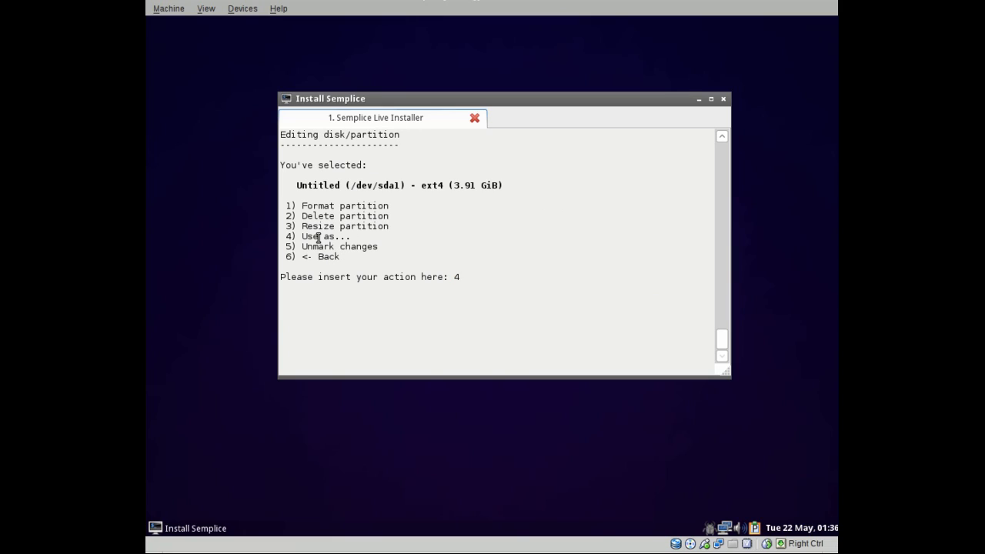
key("Return")
type("/")
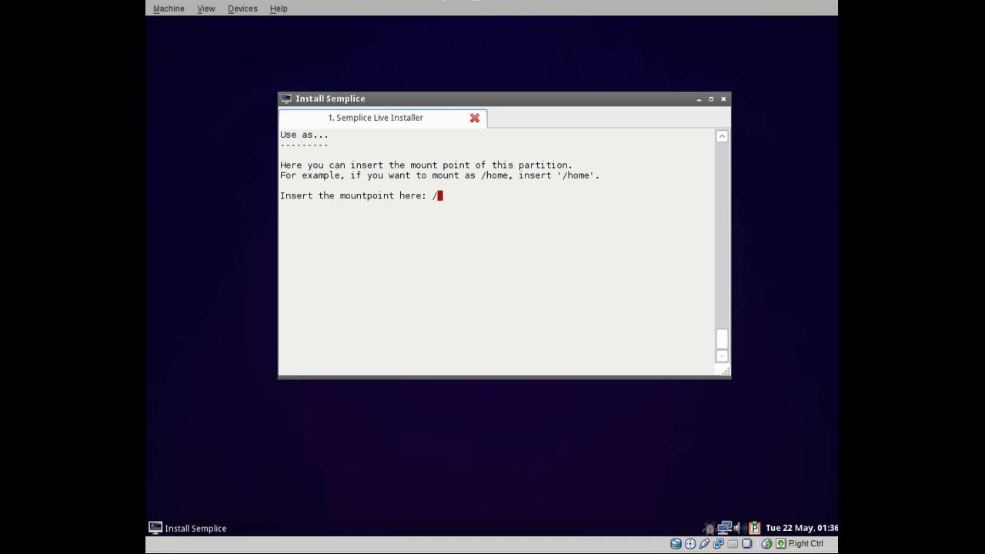
key("Return")
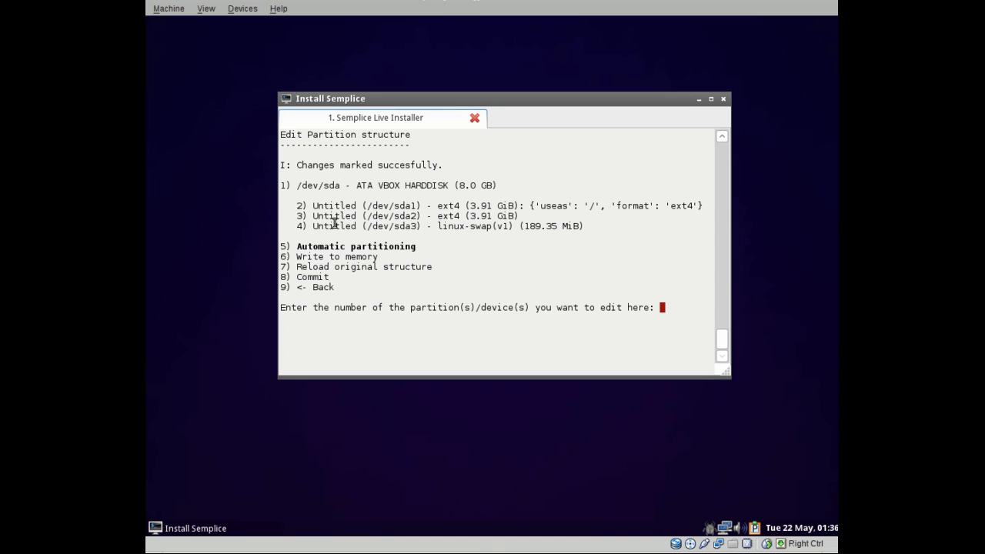
Mark /dev/sda2 for ext4 formatting.
type("3")
key("Return")
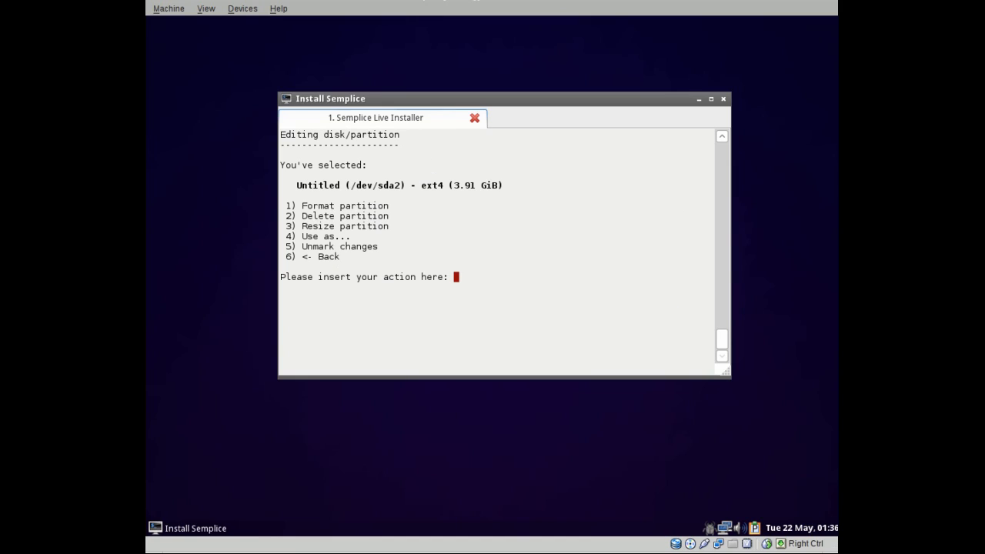
type("1")
key("Return")
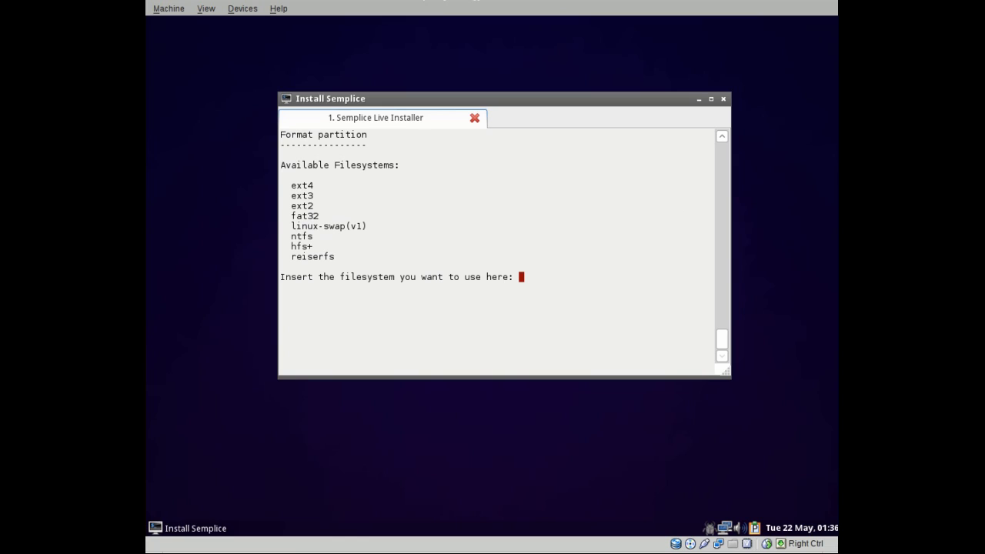
type("ext4")
key("Return")
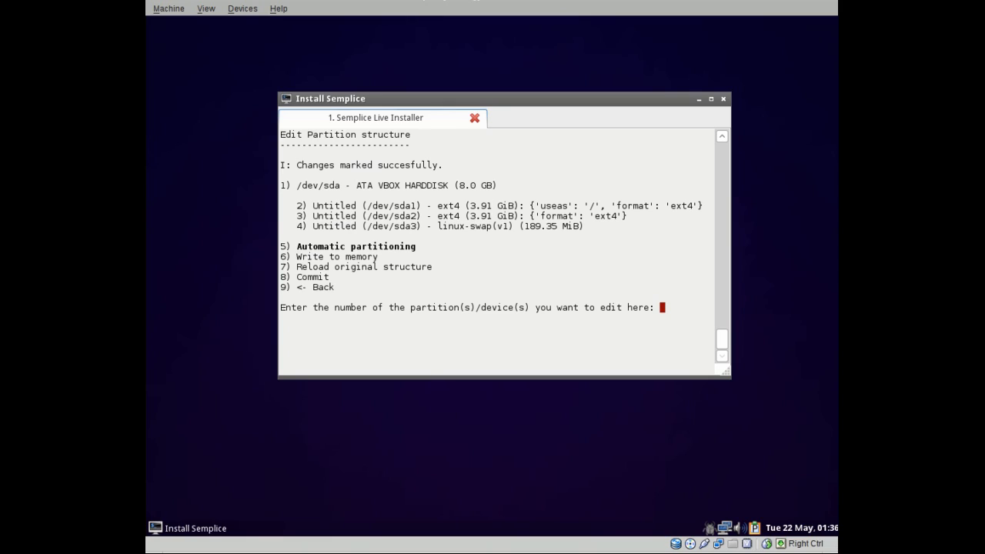
Set /home as sda2's mount point and select /dev/sda3 for editing.
type("3")
key("Return")
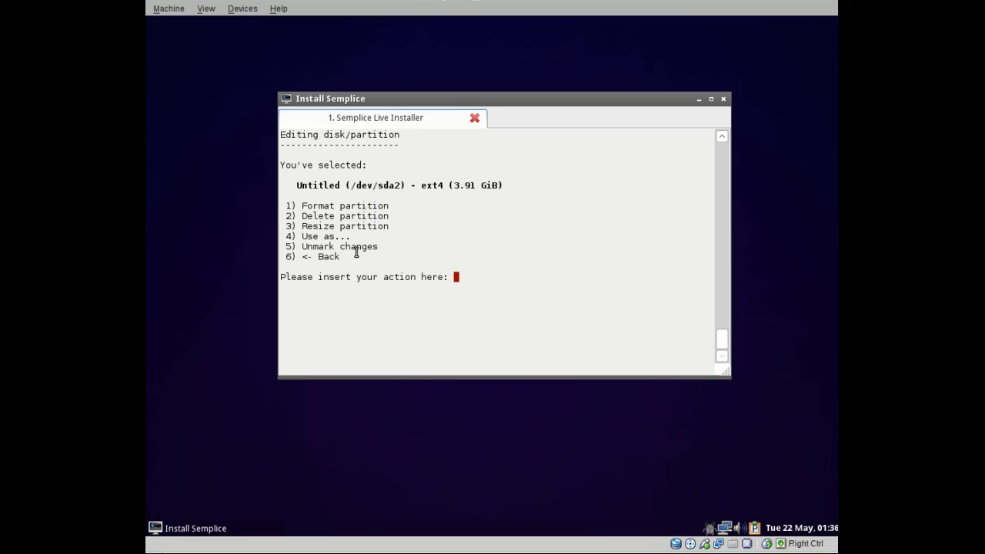
type("4")
key("Return")
type("/hom")
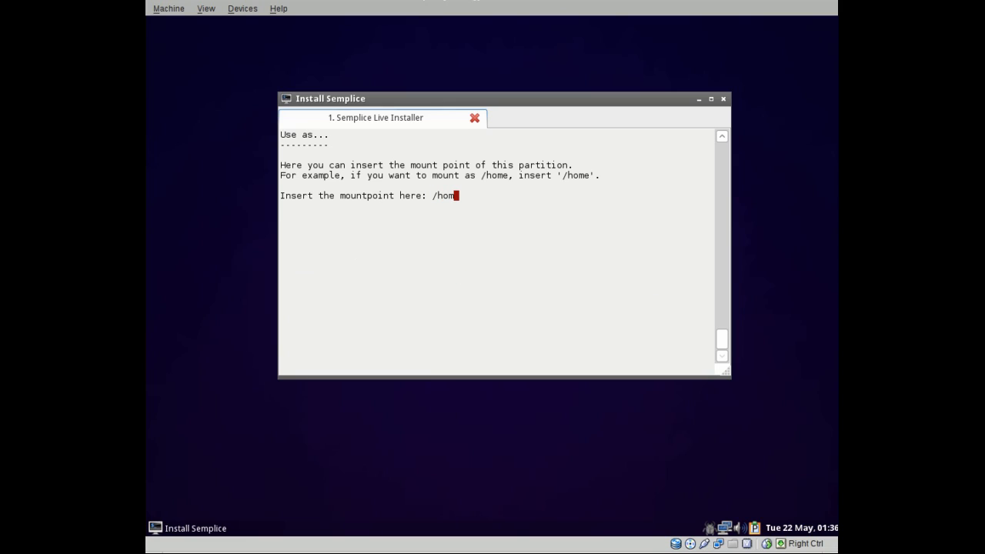
type("e")
key("Return")
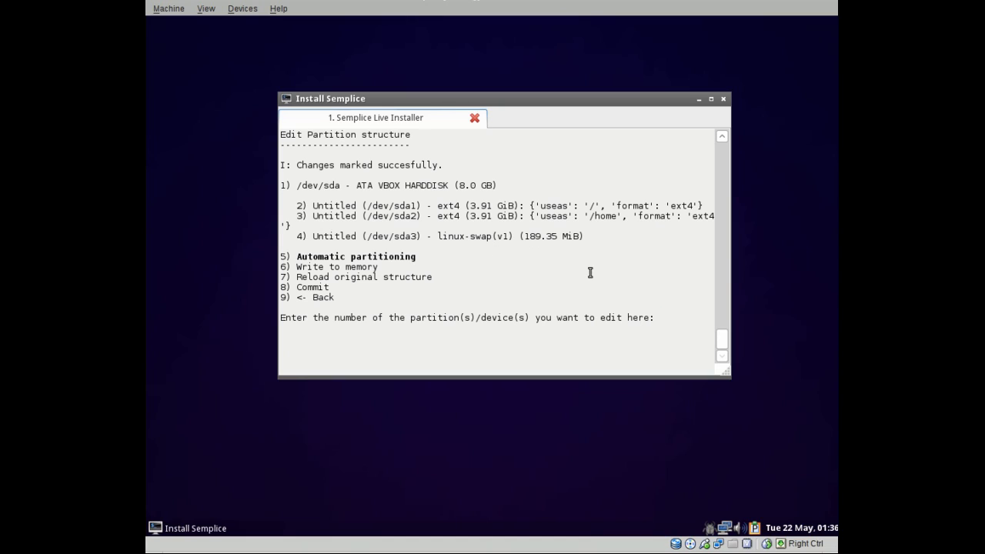
type("4")
key("Return")
Set /dev/sda3's filesystem to linux-swap(v1).
type("1")
key("Return")
type("linux")
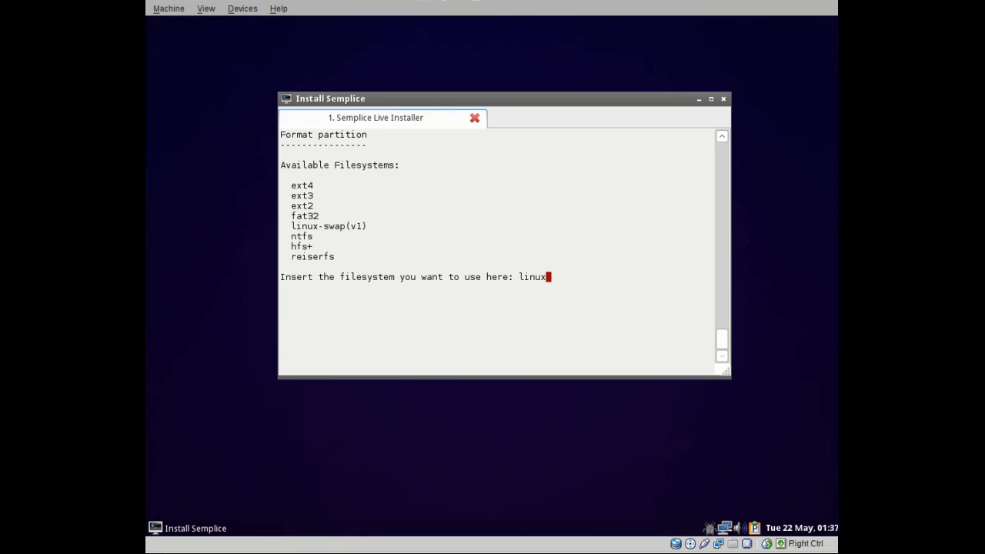
type("-swap(v1)")
key("Return")
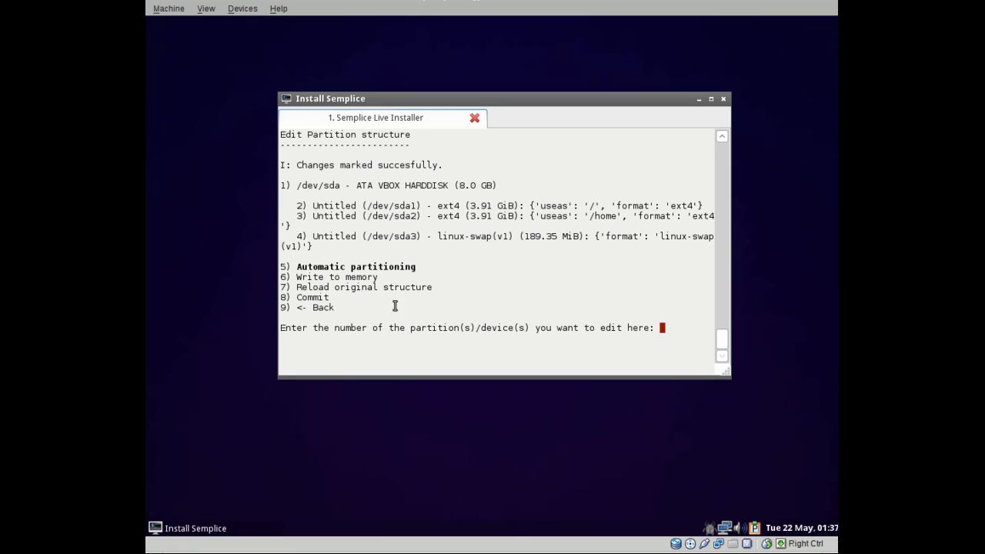
Commit the partition changes to disk with option 8, confirming with y.
type("8")
key("Return")
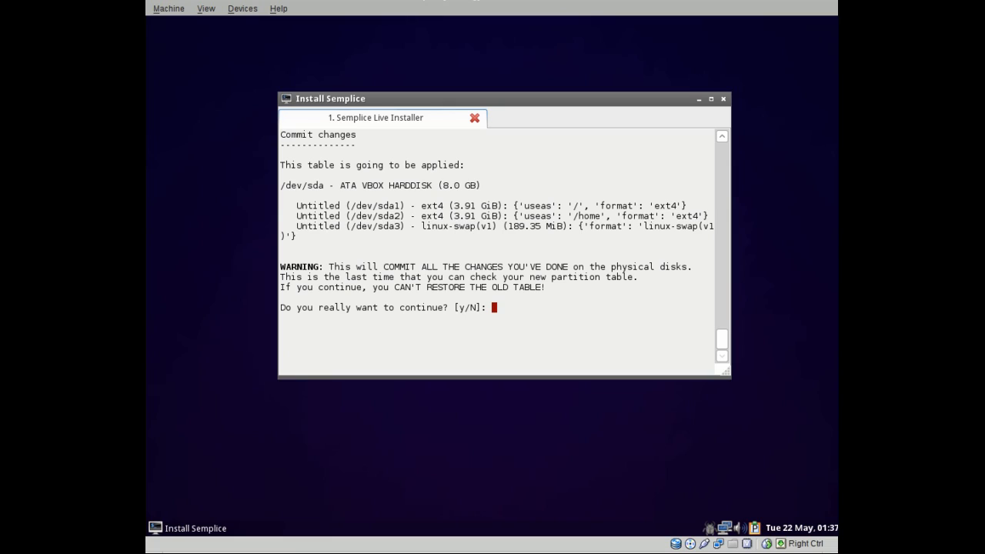
type("y")
key("Return")
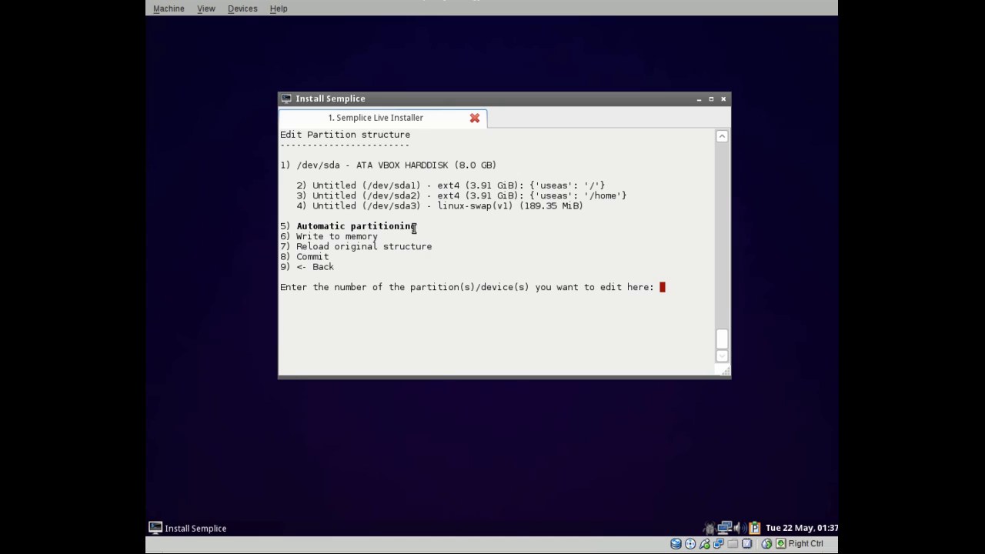
Commit the partition table a second time via option 8, answering y to confirm.
mouse_move(296, 164)
left_mouse_down()
mouse_move(482, 169)
mouse_move(279, 168)
mouse_move(289, 168)
left_mouse_up()
left_click(291, 167)
left_click_drag(496, 165, 282, 166)
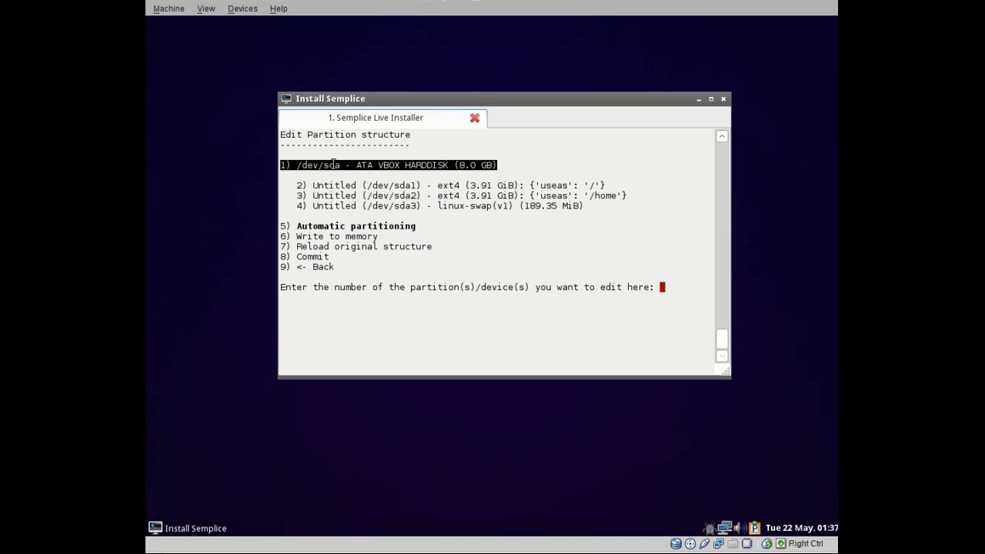
left_click(466, 299)
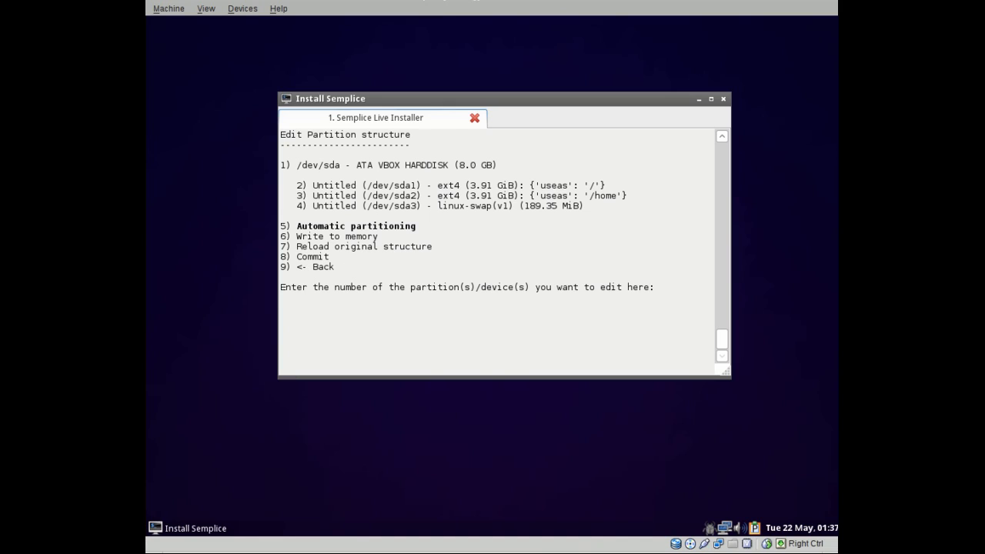
type("8")
key("Return")
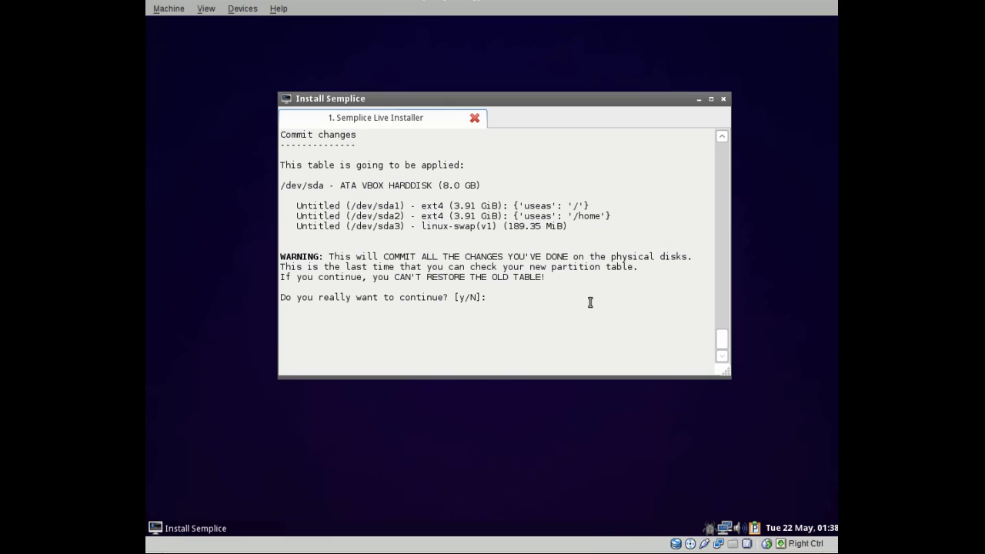
type("y")
key("Return")
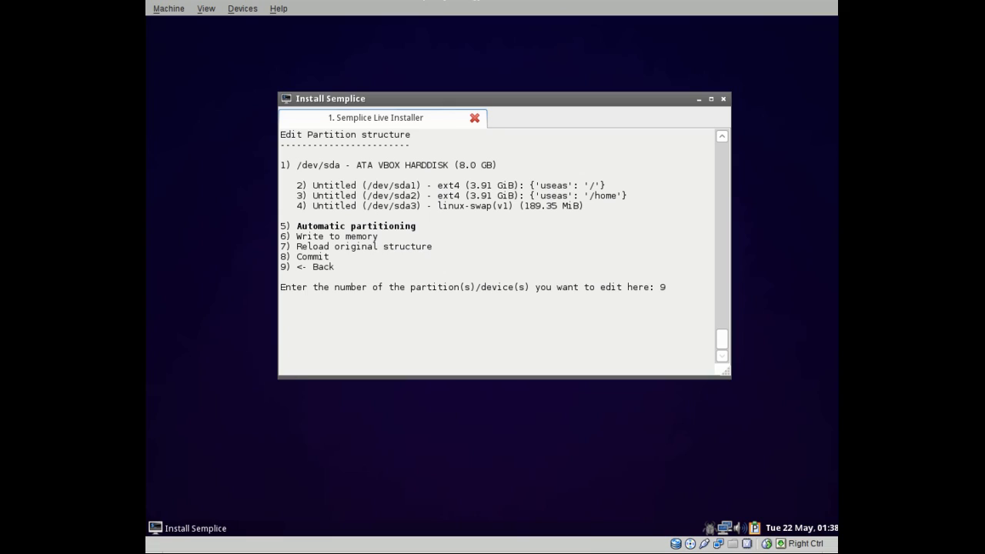
Leave the partition editor, declining further partition table changes.
key("Return")
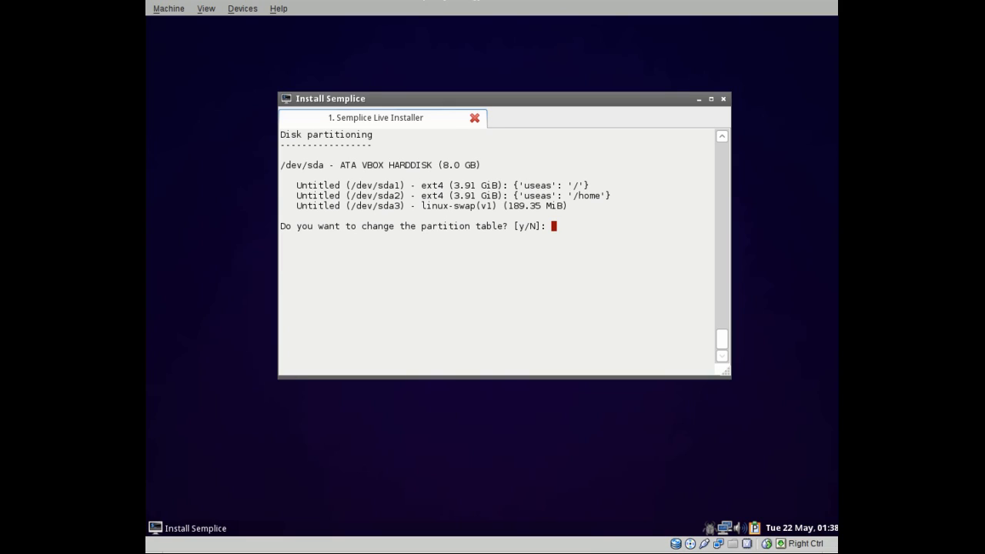
type("n")
key("Return")
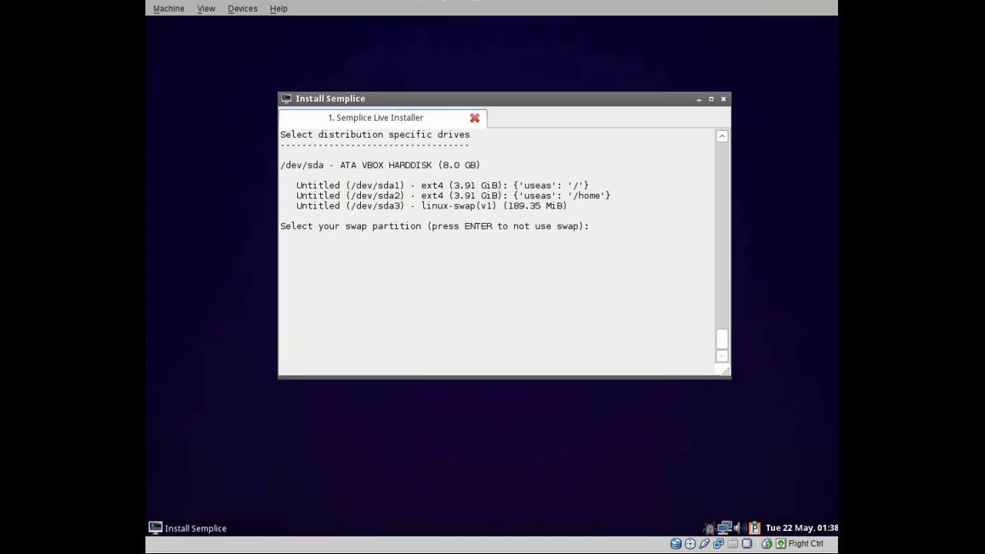
Choose /dev/sda3 as the swap partition and accept the destructive-change warning.
type("/")
left_click_drag(539, 103, 536, 134)
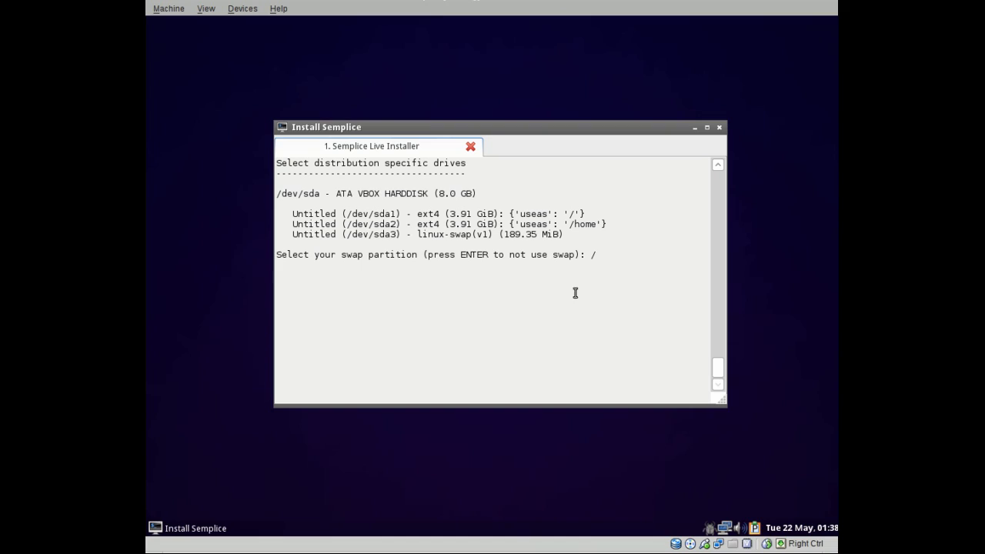
type("dev/sda3")
key("Return")
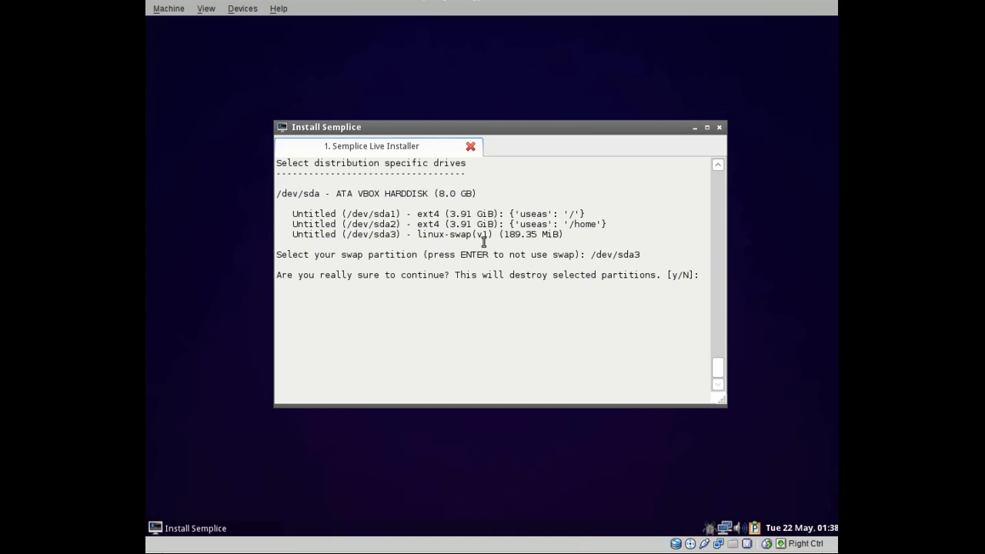
type("y")
key("Return")
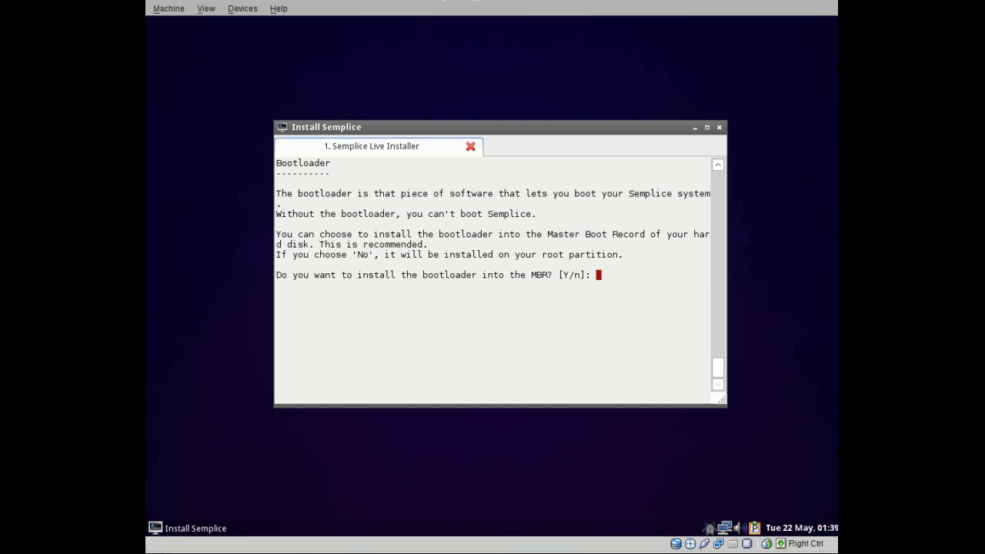
Answer y to install the GRUB bootloader into the MBR, reaching the Summary.
type("y")
left_click_drag(547, 128, 553, 97)
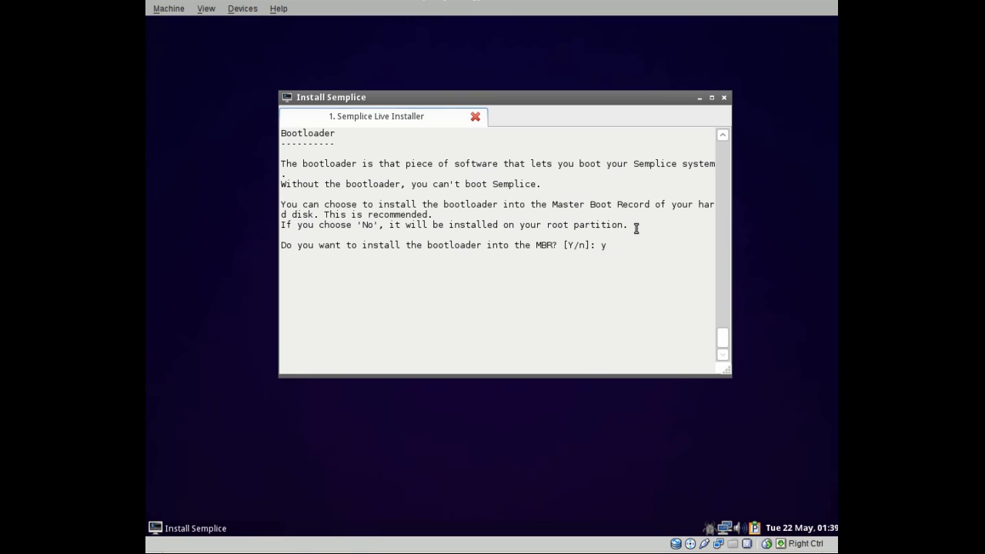
key("Return")
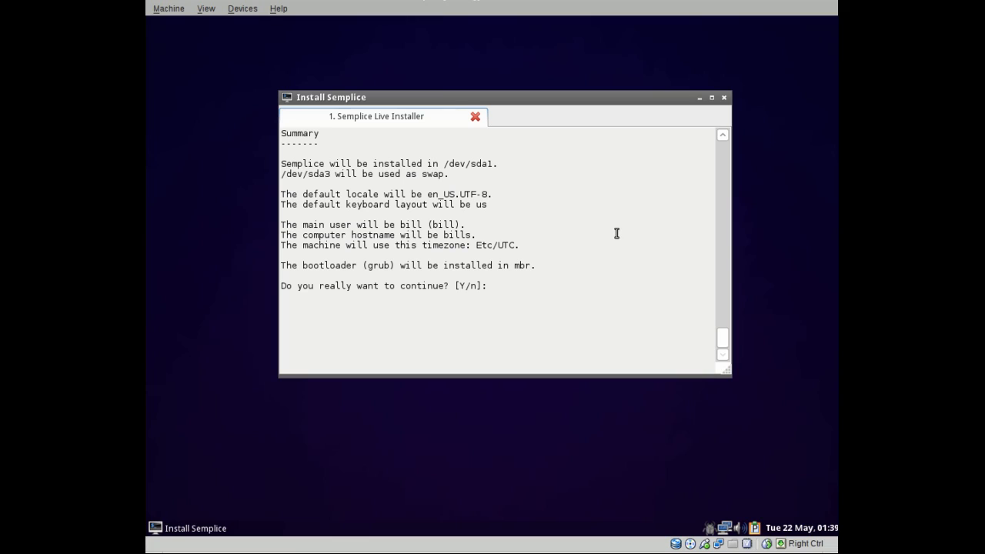
Answer y to start the installation, move the installer window aside, and open the desktop menu.
type("y")
key("Return")
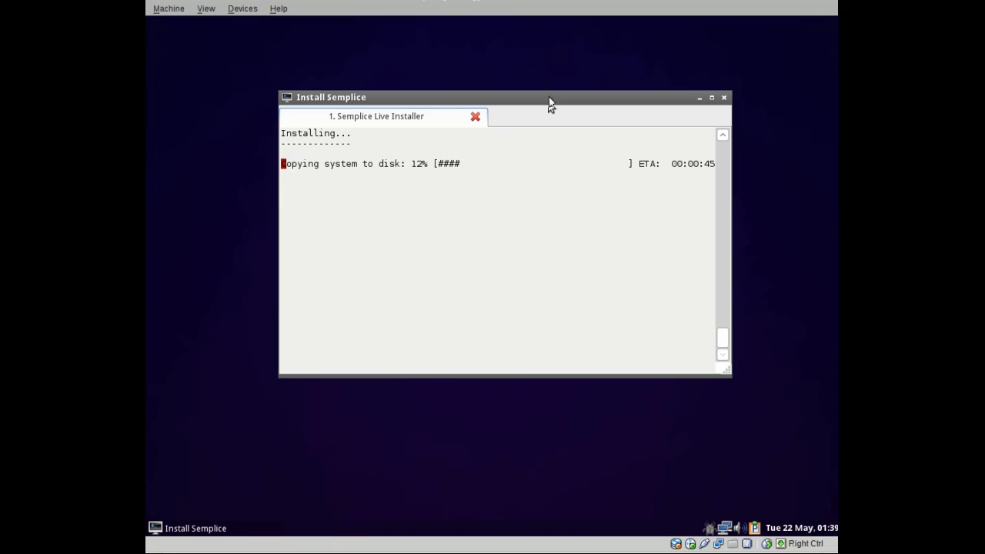
left_click_drag(549, 99, 556, 64)
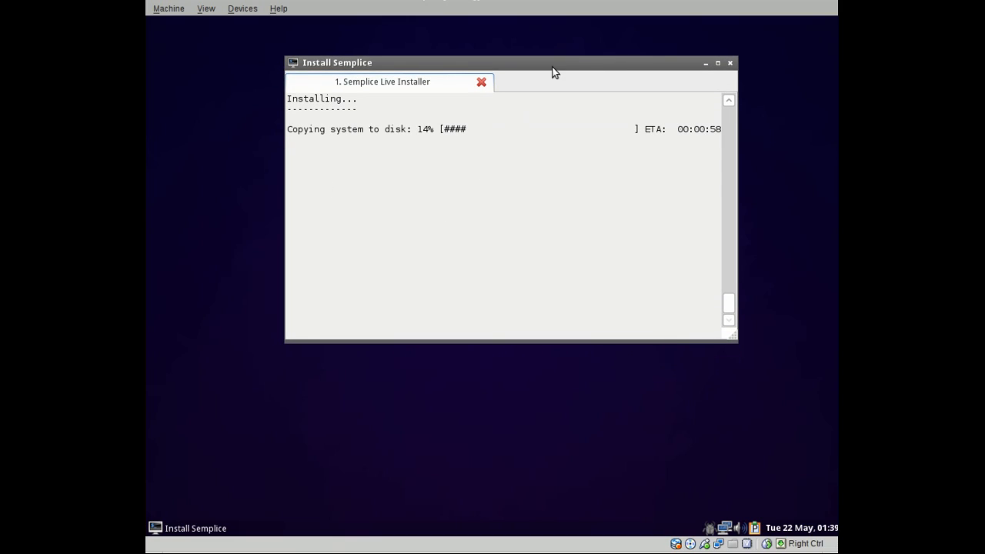
left_click_drag(551, 67, 596, 64)
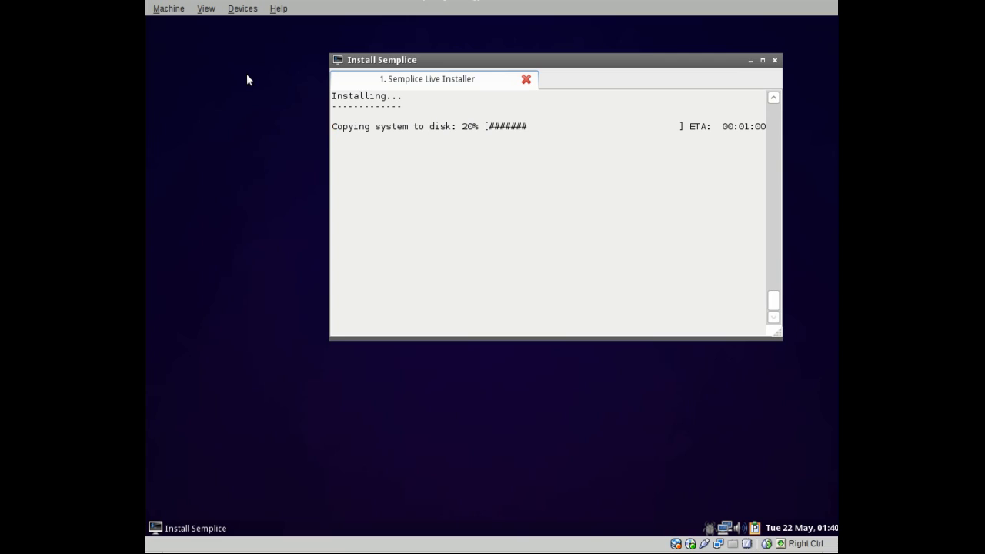
right_click(250, 204)
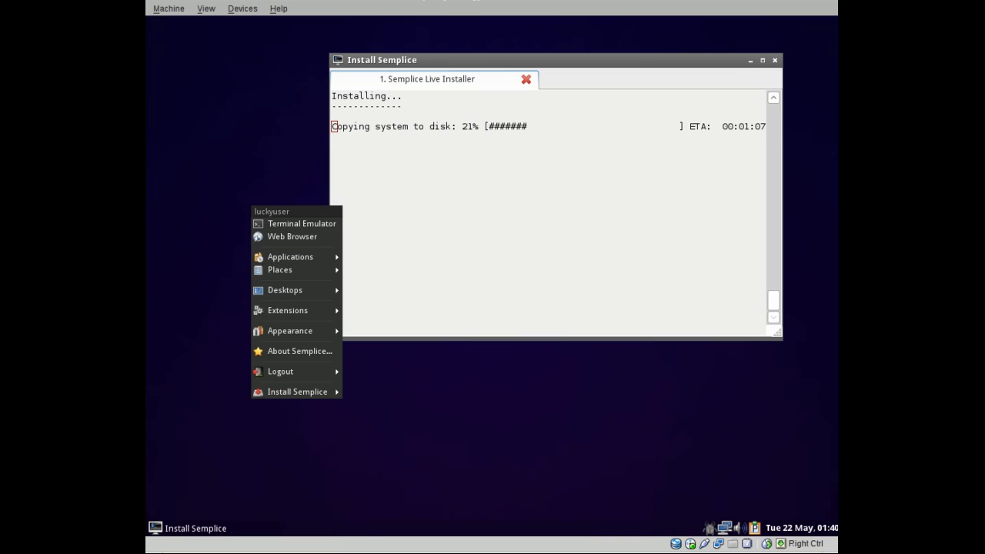
Launch Chromium and browse the semplice-linux.org/community forum.
left_click(312, 236)
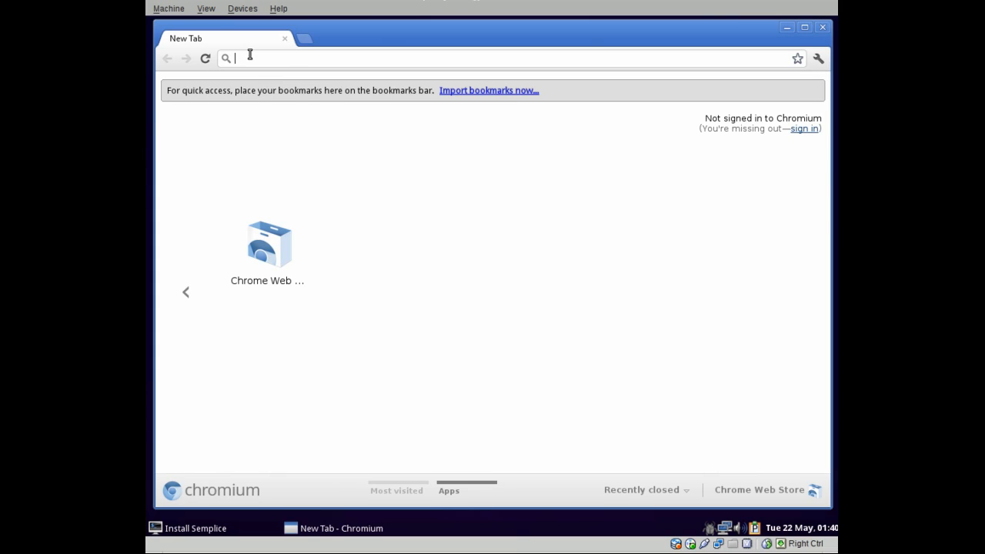
type("se")
left_click(314, 123)
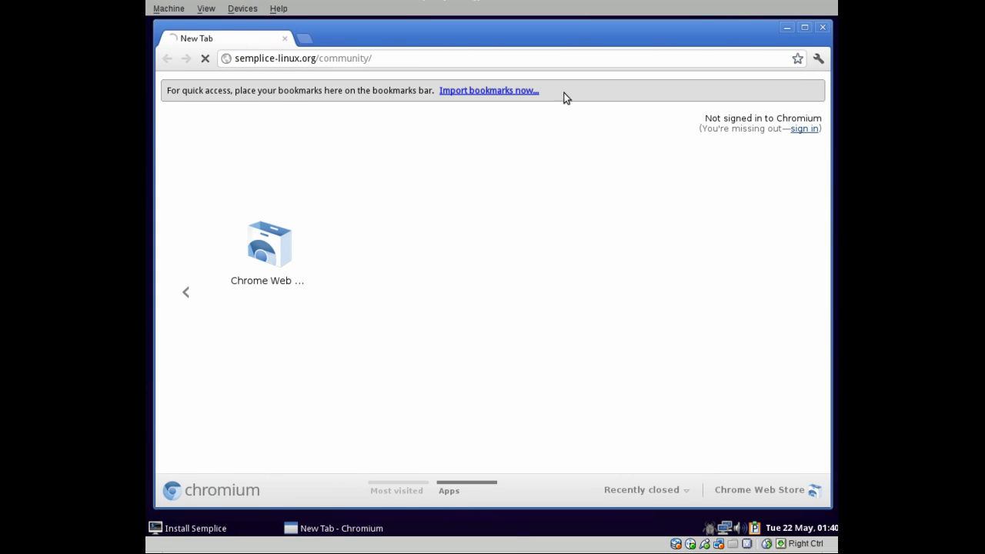
scroll(517, 162, "down", 3)
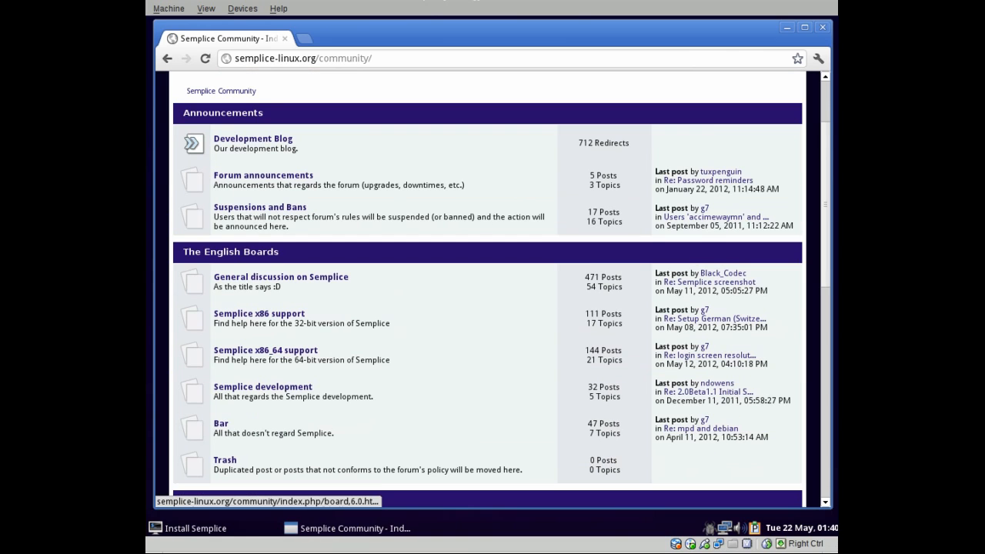
scroll(398, 340, "down", 2)
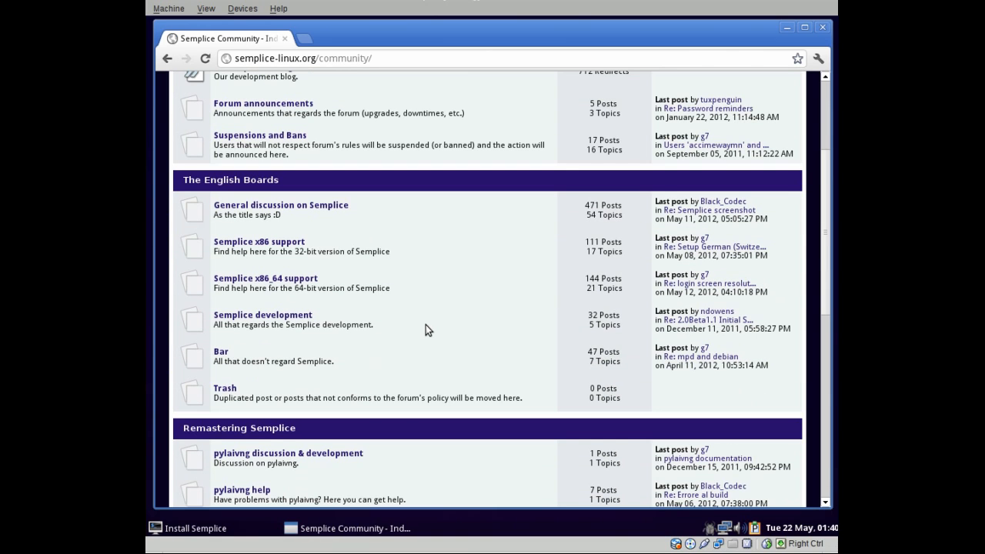
scroll(425, 324, "down", 3)
scroll(346, 292, "up", 3)
scroll(327, 266, "up", 1)
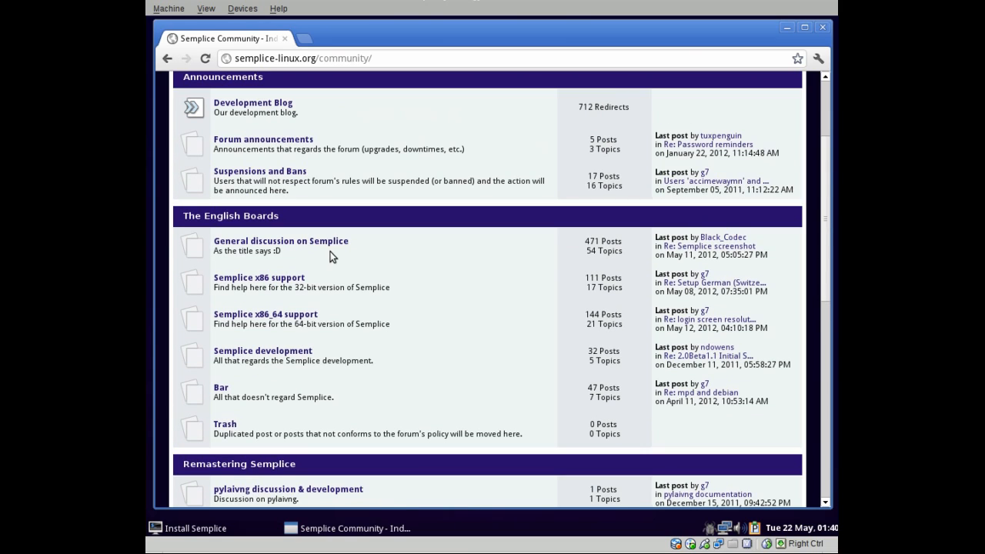
Read the Installation topic under General discussion on Semplice, then close Chromium.
left_click(336, 242)
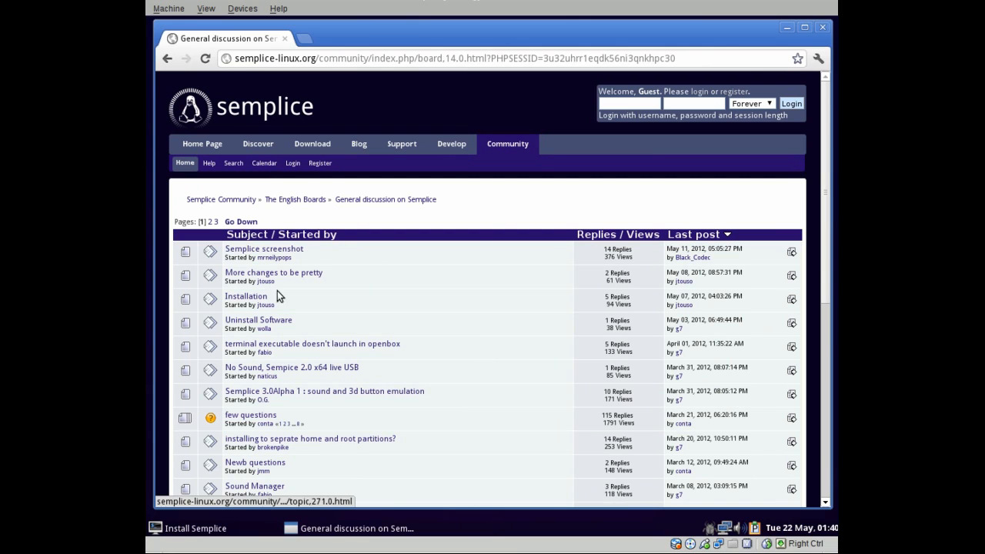
left_click(245, 298)
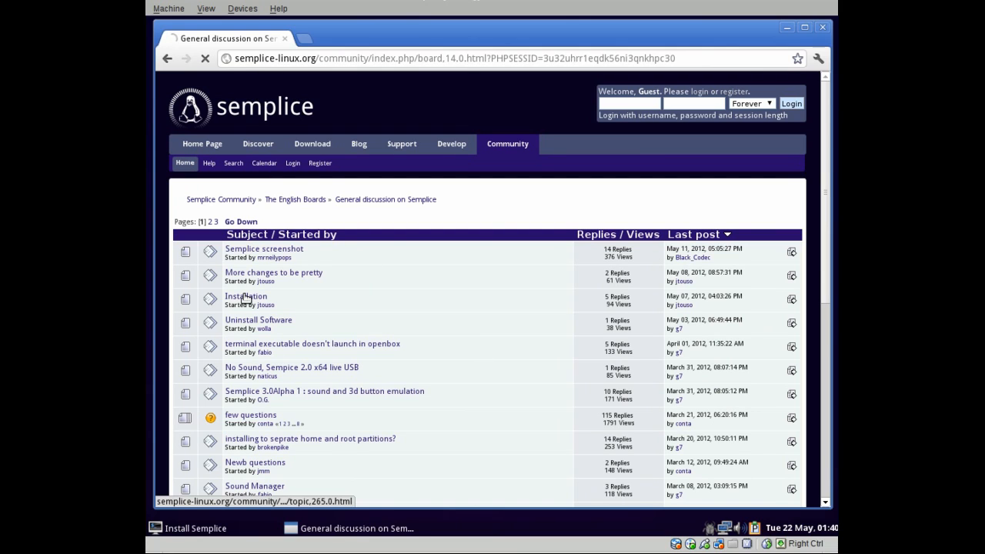
scroll(531, 311, "down", 3)
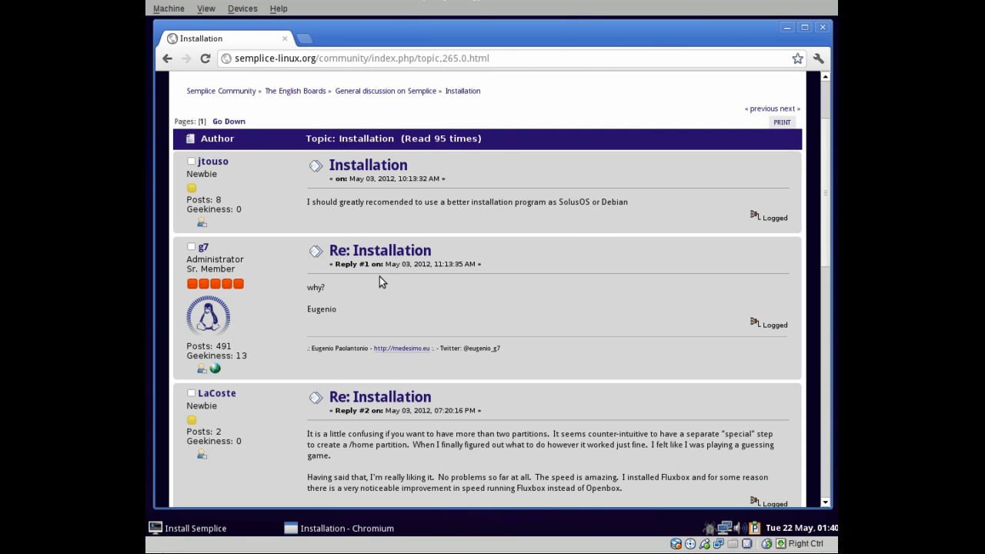
scroll(539, 294, "down", 2)
scroll(510, 255, "down", 1)
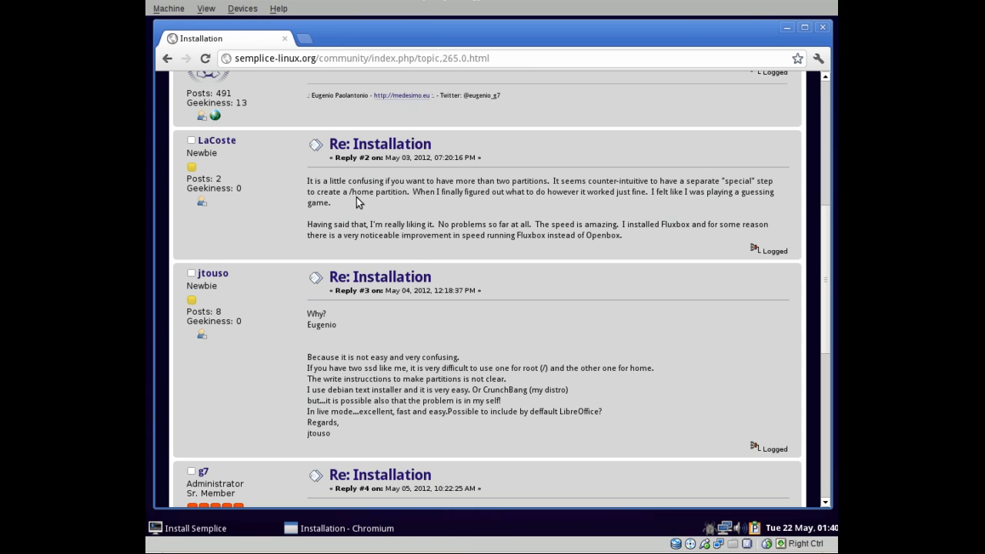
scroll(494, 372, "down", 3)
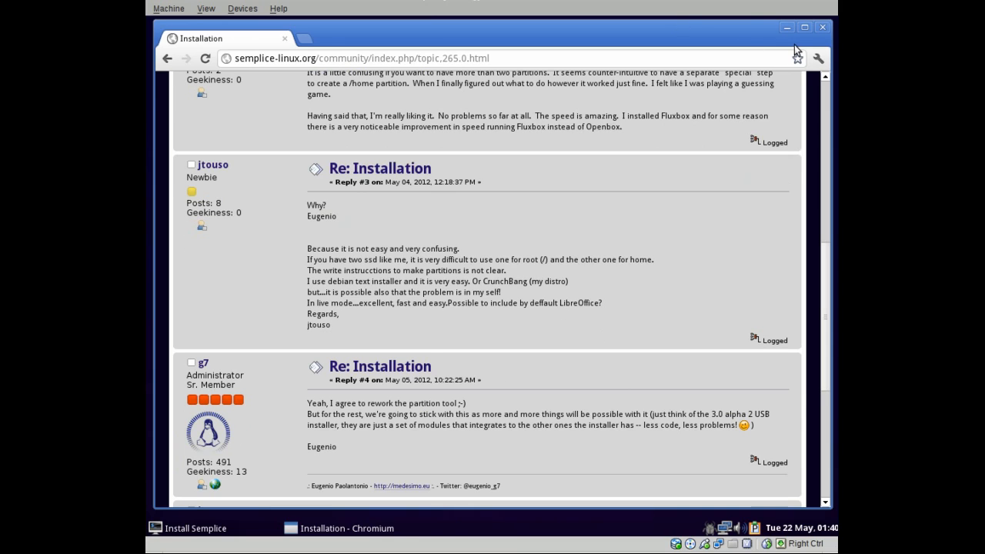
scroll(510, 283, "down", 2)
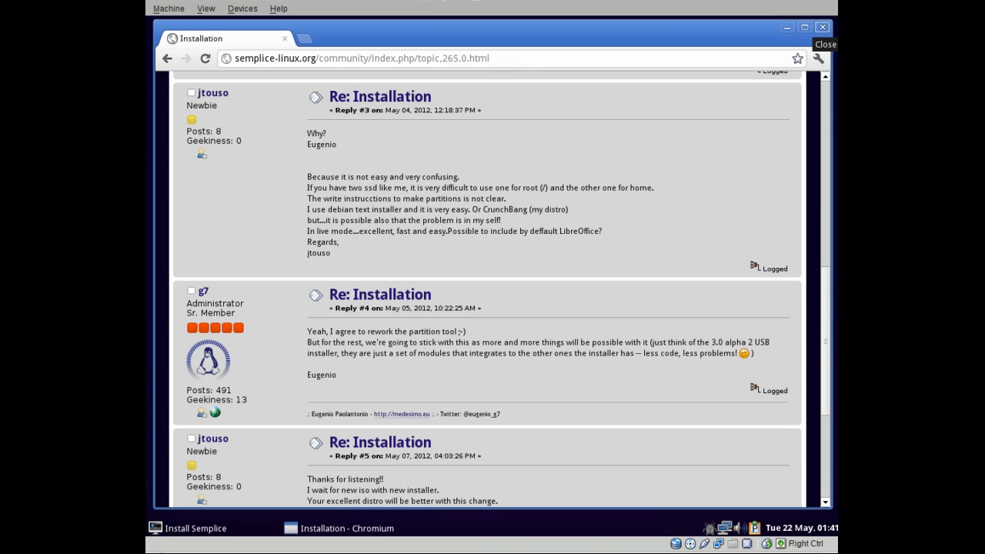
left_click(821, 28)
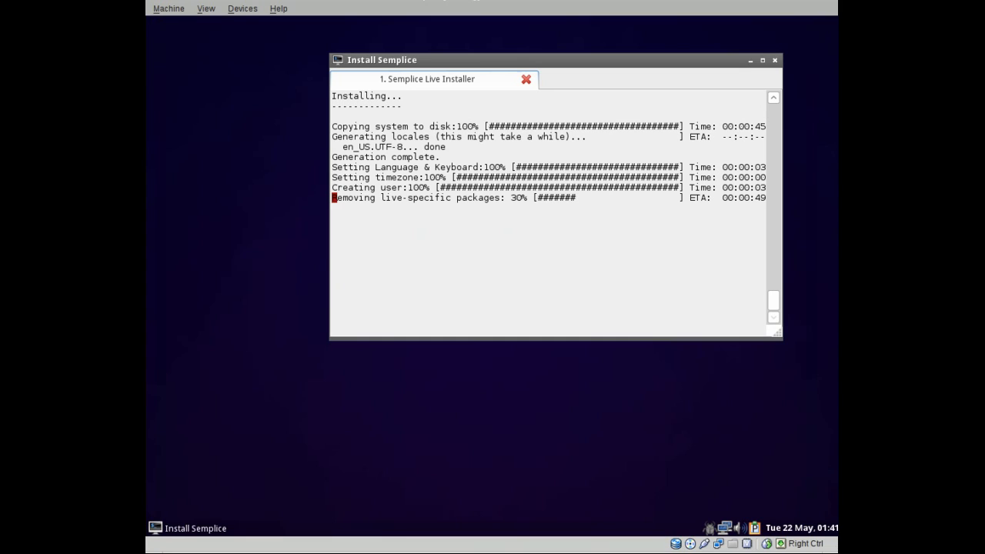
Wait for the install to stop with the fstab TypeError traceback, review the log, and close the installer.
mouse_move(594, 62)
left_mouse_down()
mouse_move(505, 46)
mouse_move(599, 55)
left_mouse_up()
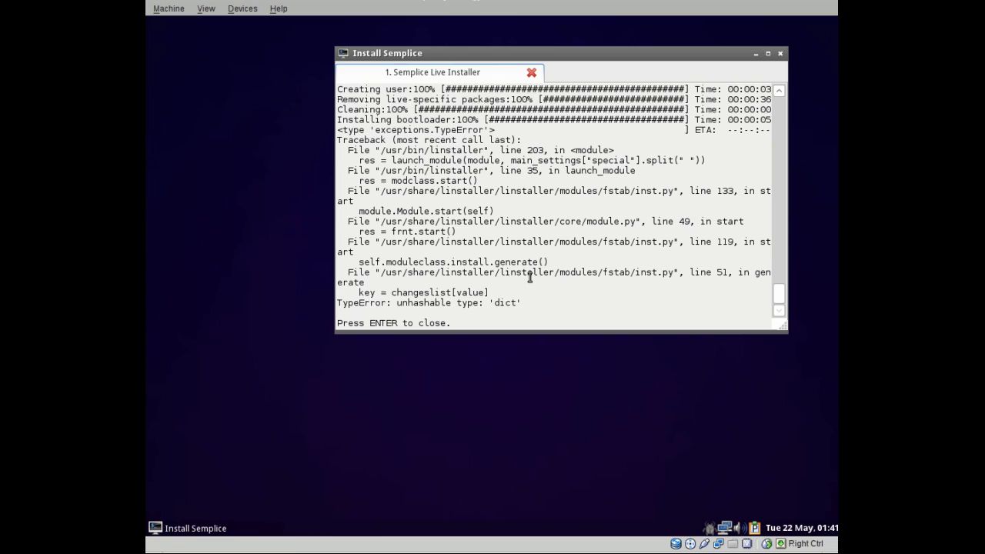
scroll(529, 277, "up", 5)
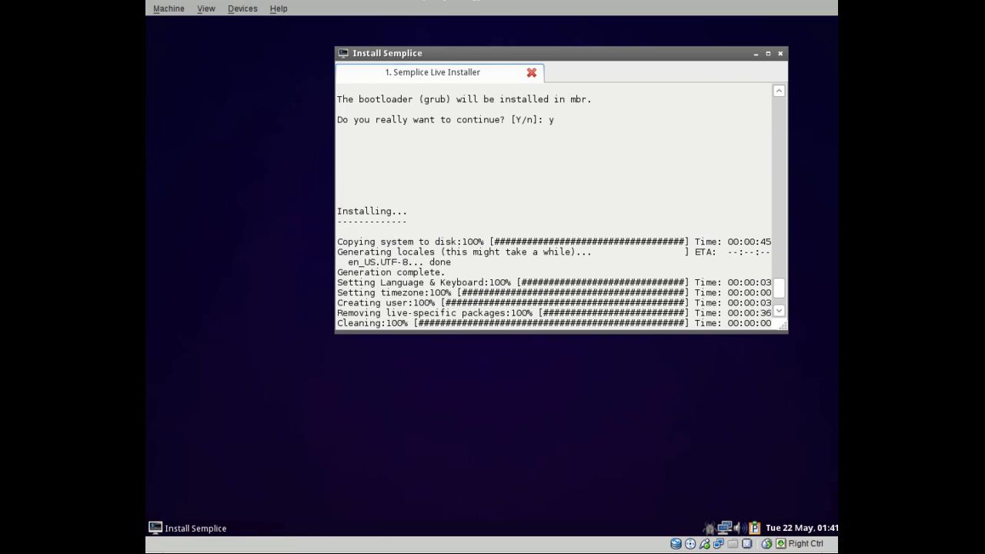
scroll(529, 277, "down", 2)
scroll(554, 207, "up", 6)
scroll(554, 207, "down", 3)
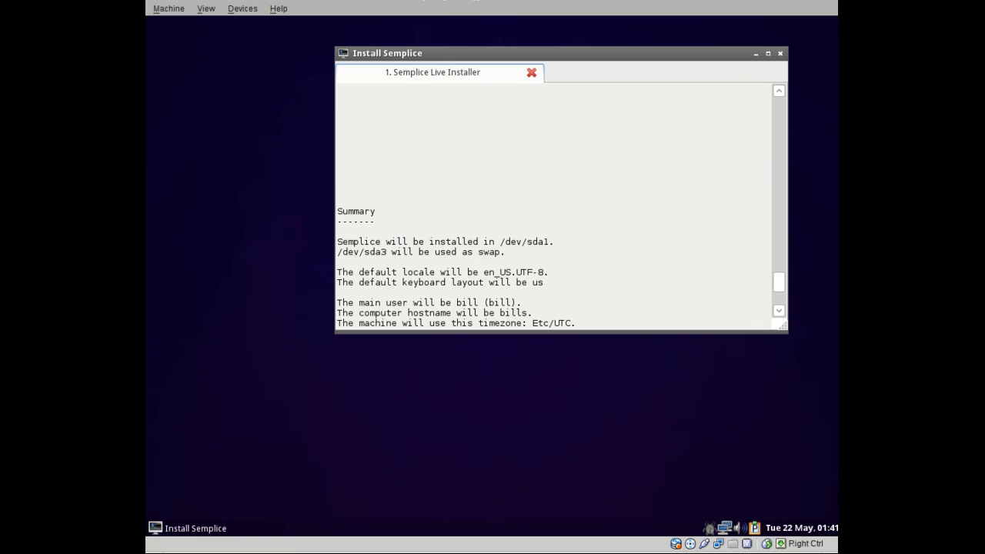
key("Return")
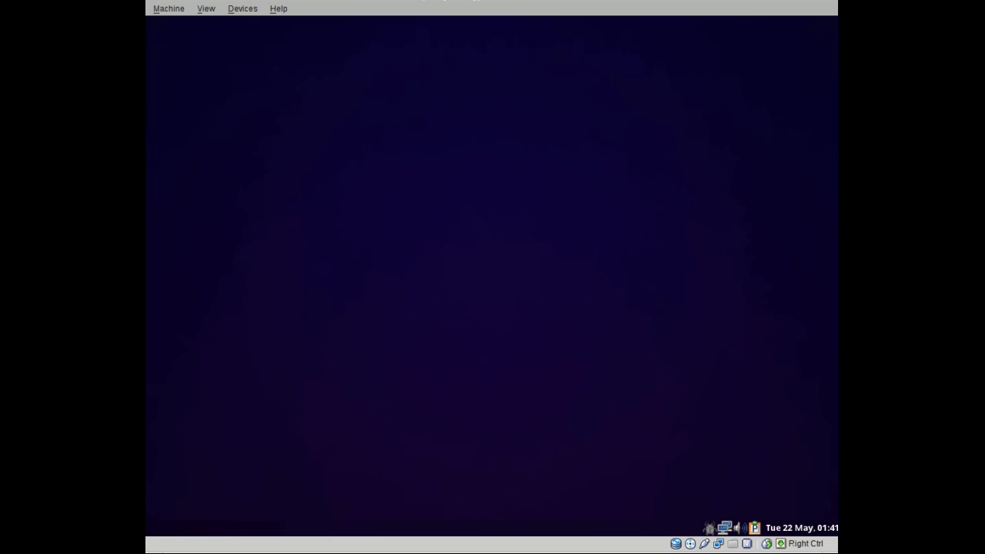